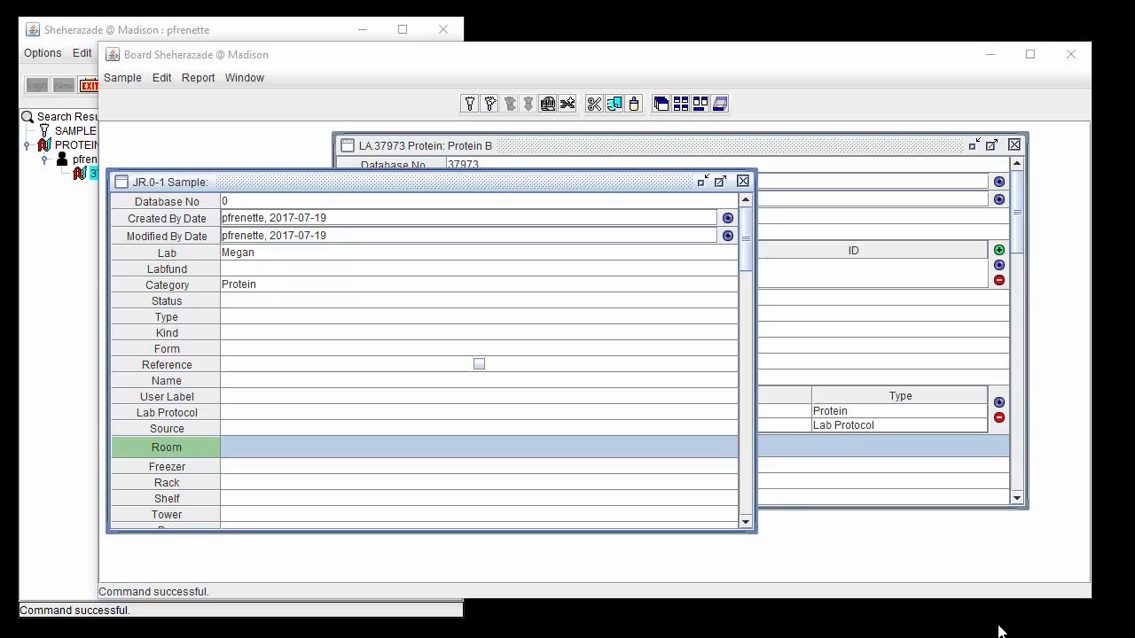
Step: Open the lab's Room location list and move its window clear of the Sample record's fields
click(660, 448)
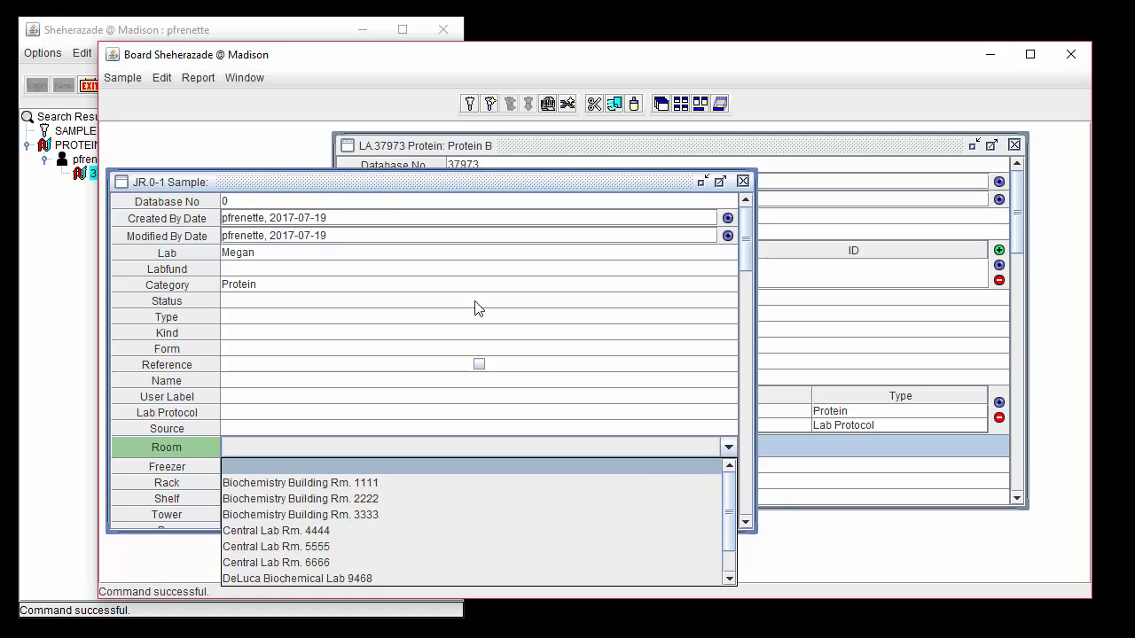
click(85, 30)
click(55, 53)
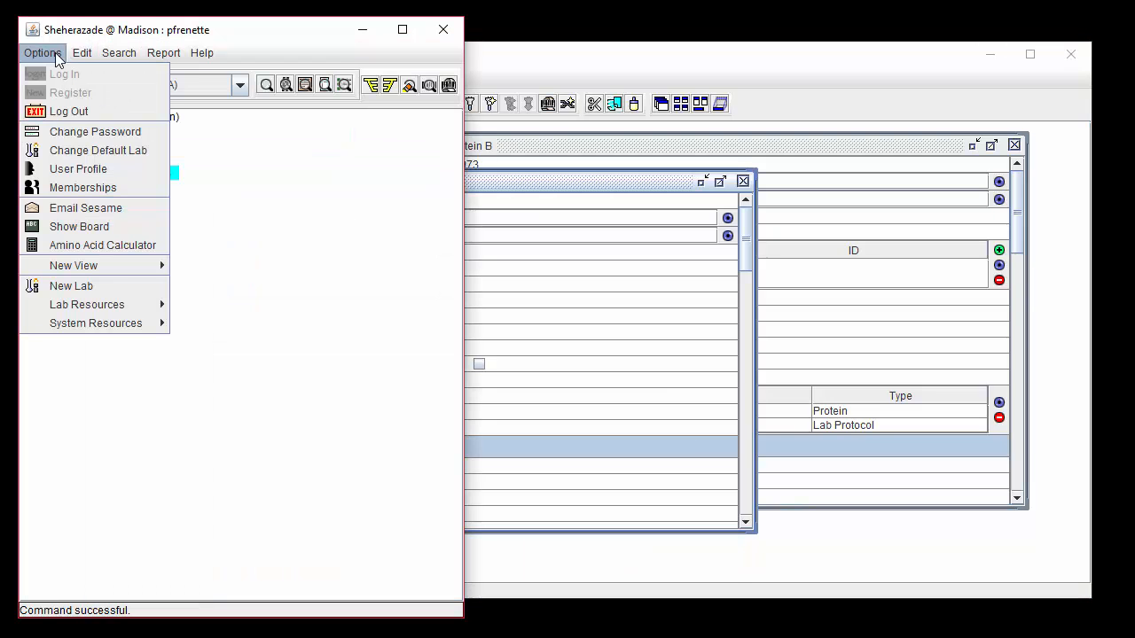
mouse_move(149, 305)
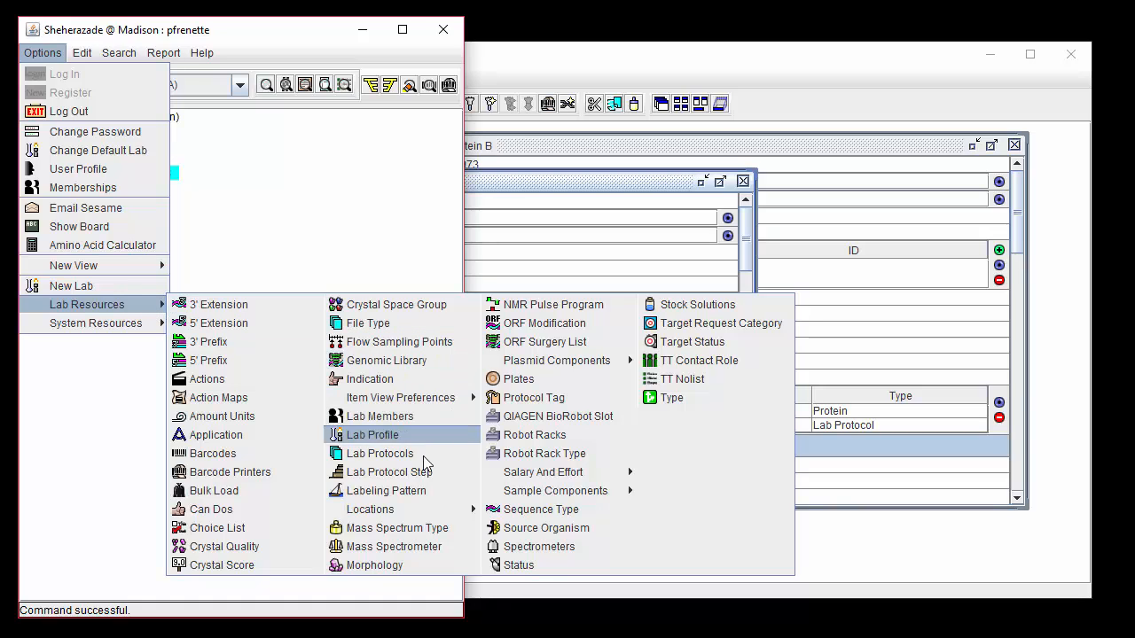
mouse_move(423, 505)
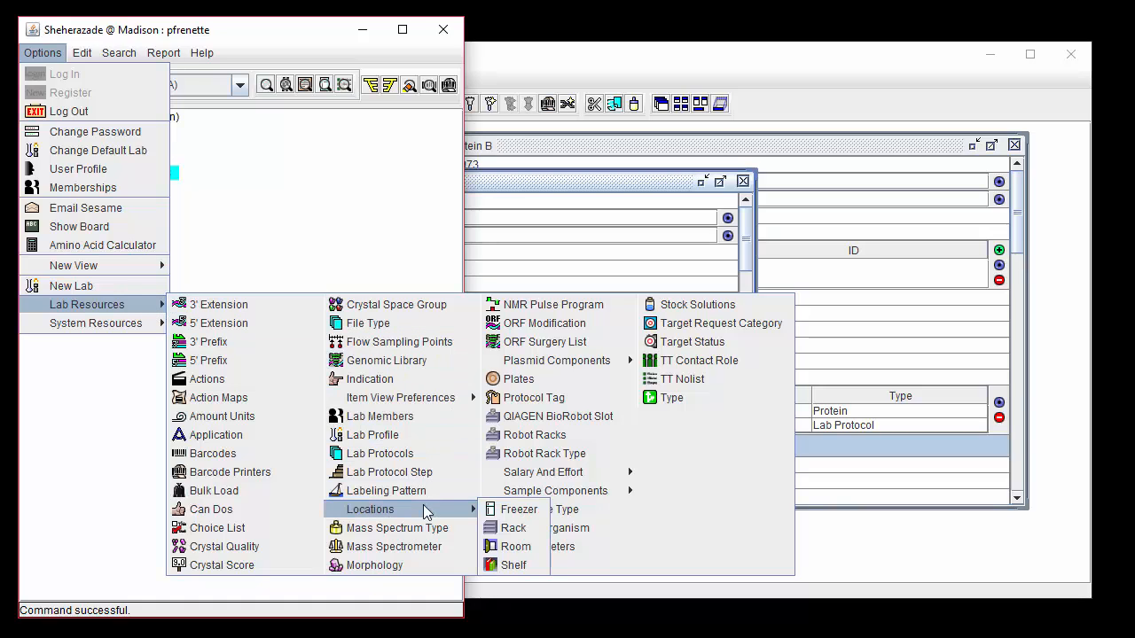
click(535, 547)
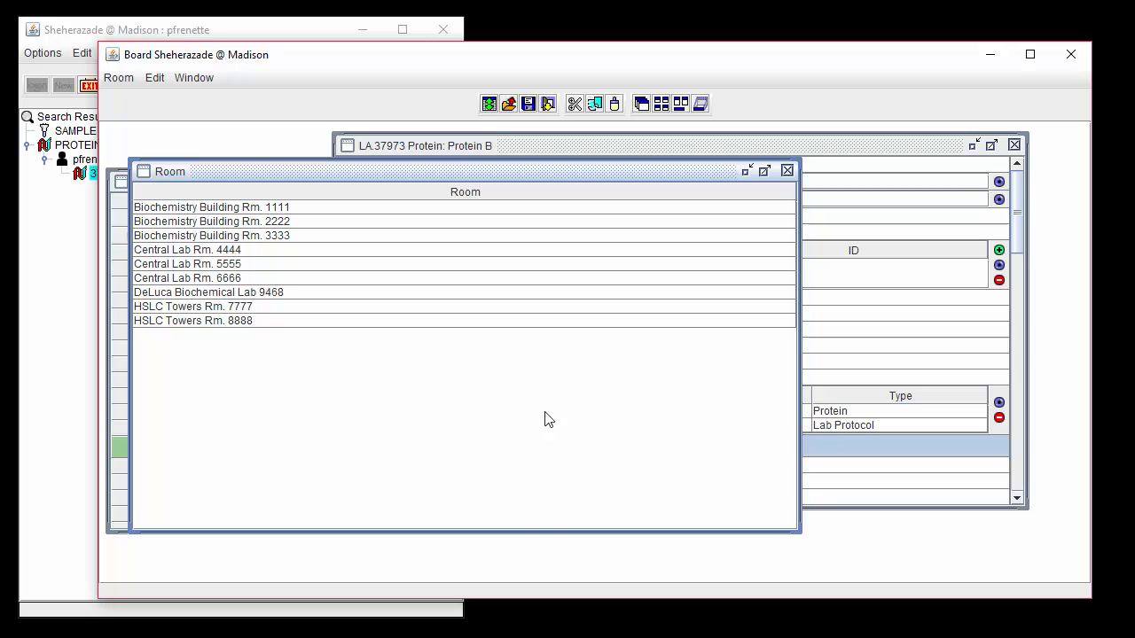
drag(389, 169, 577, 216)
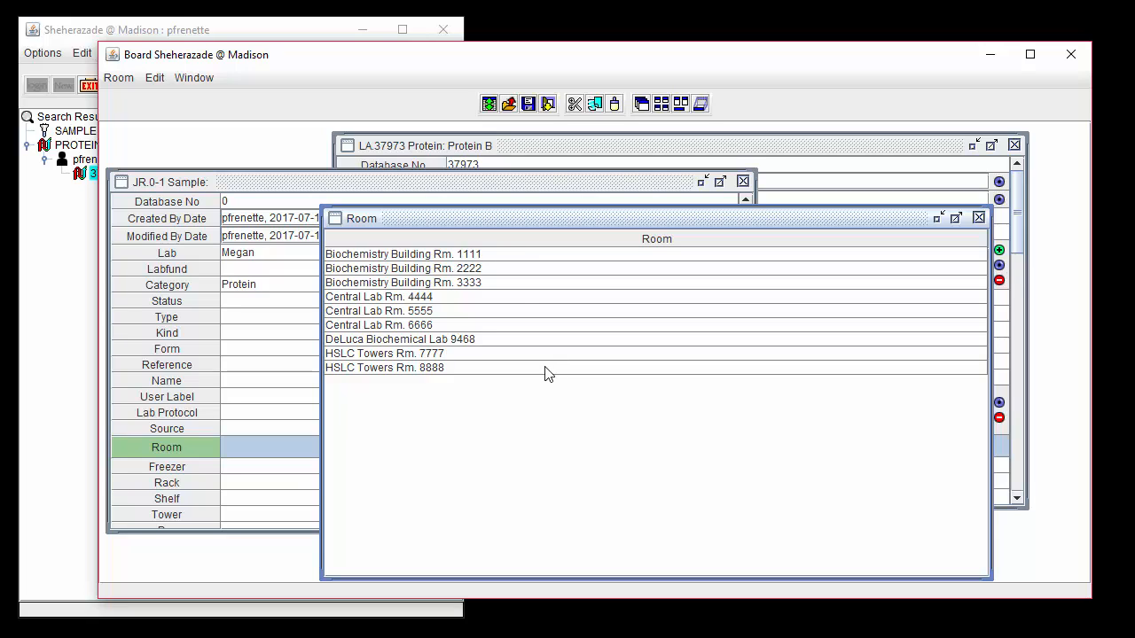
Step: Check the Room choices offered in the Sample record and in the Protein B record
click(454, 190)
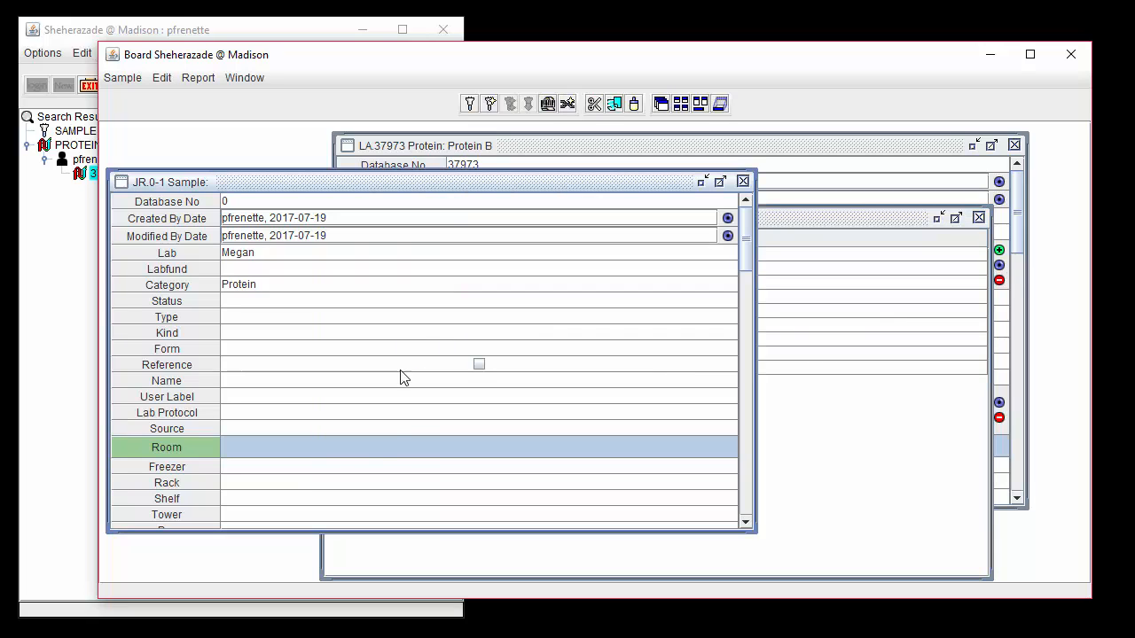
click(382, 447)
click(382, 444)
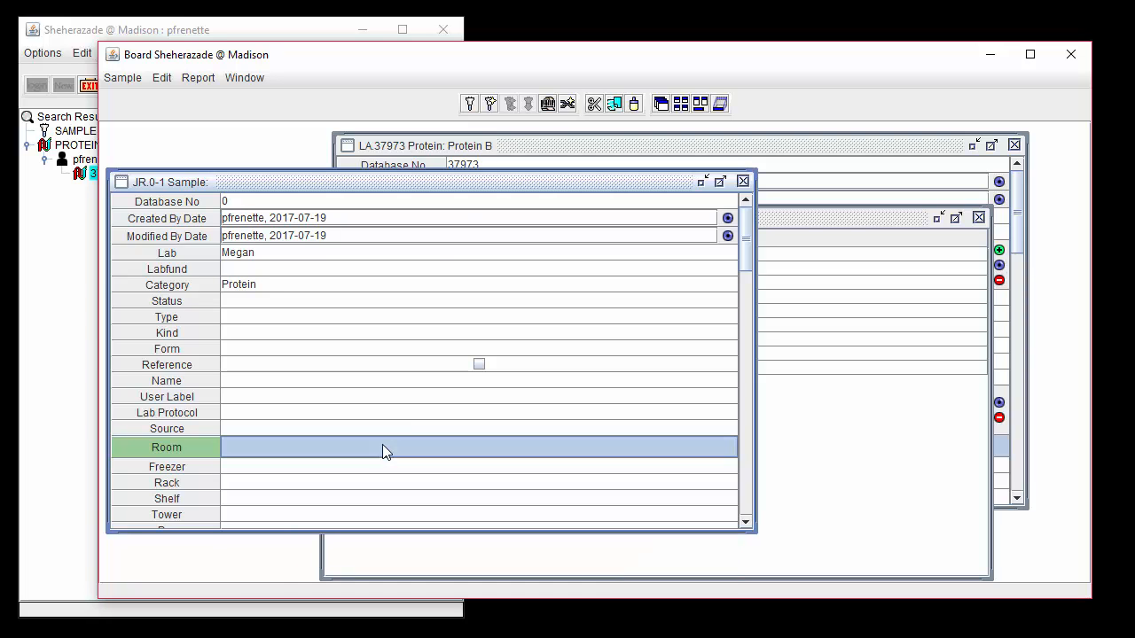
click(502, 149)
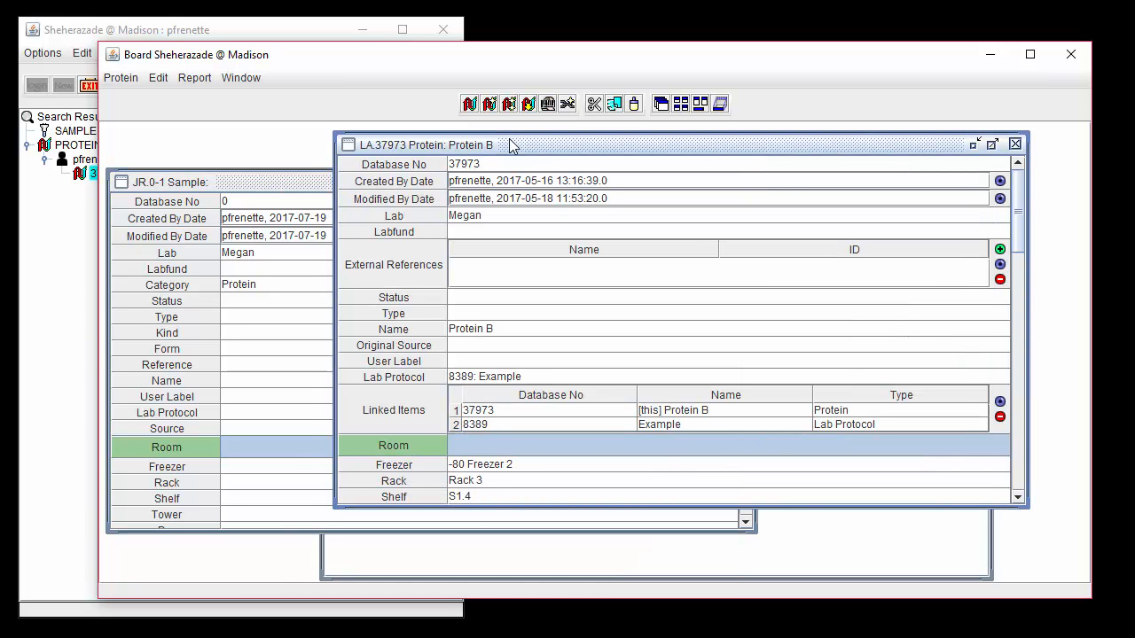
click(490, 446)
click(490, 446)
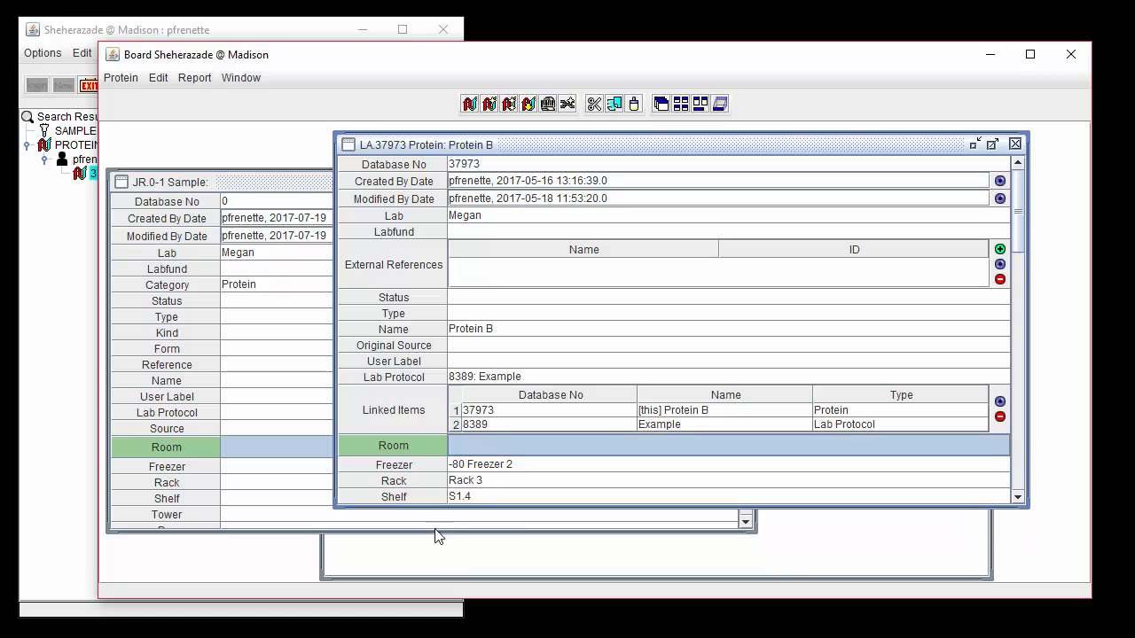
Step: Add an entry named "New Room" to the lab's Room list and save the list
click(413, 557)
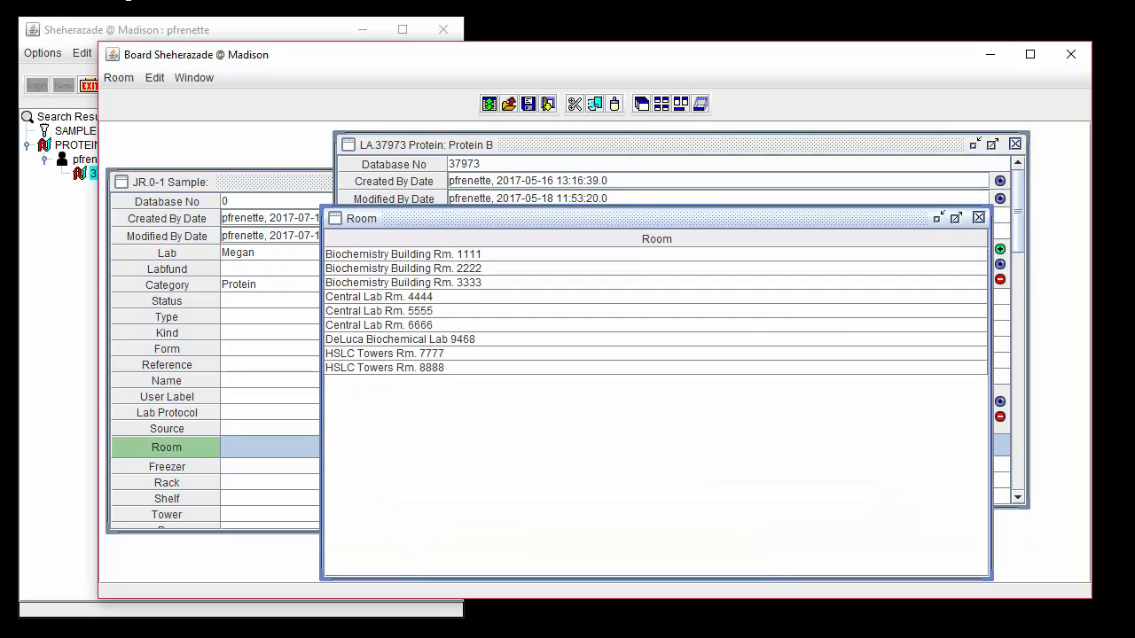
click(124, 79)
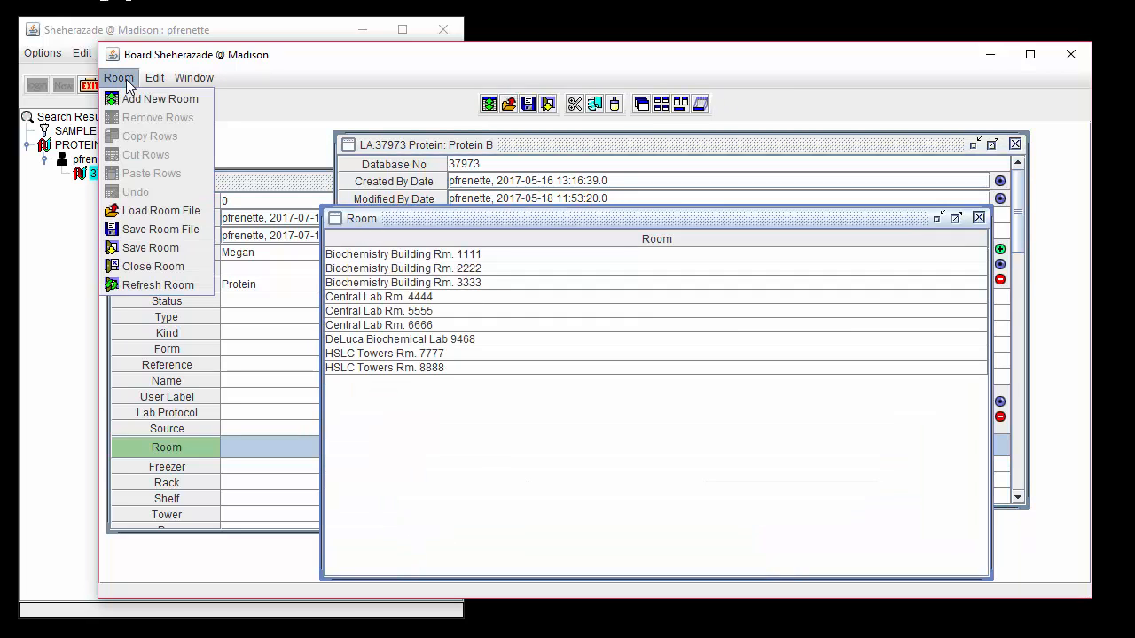
click(205, 100)
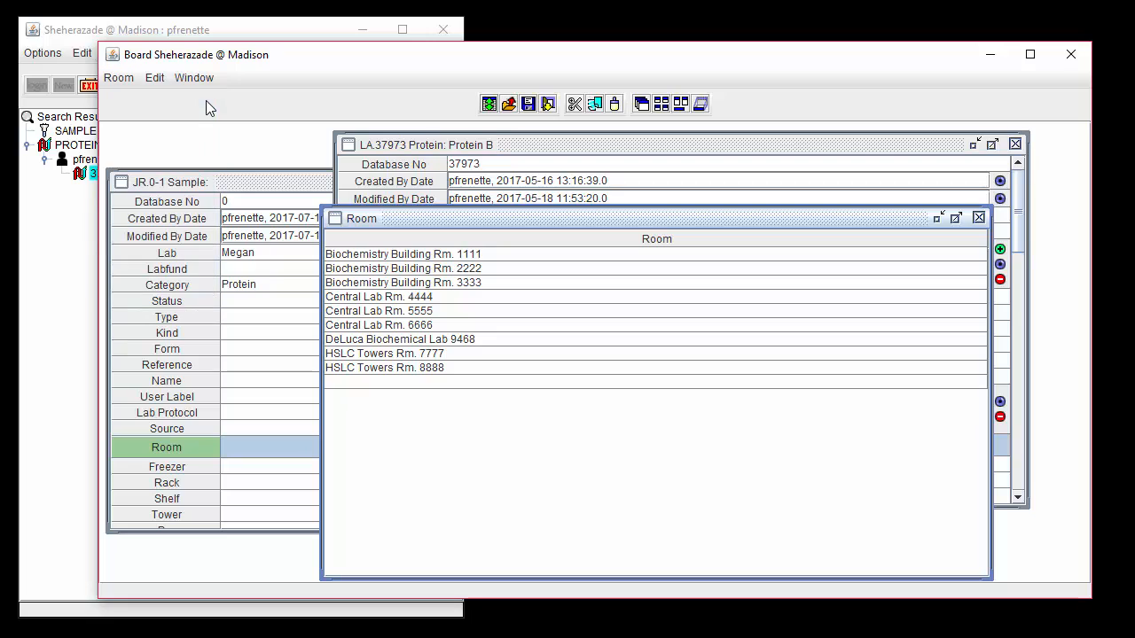
click(353, 384)
click(351, 380)
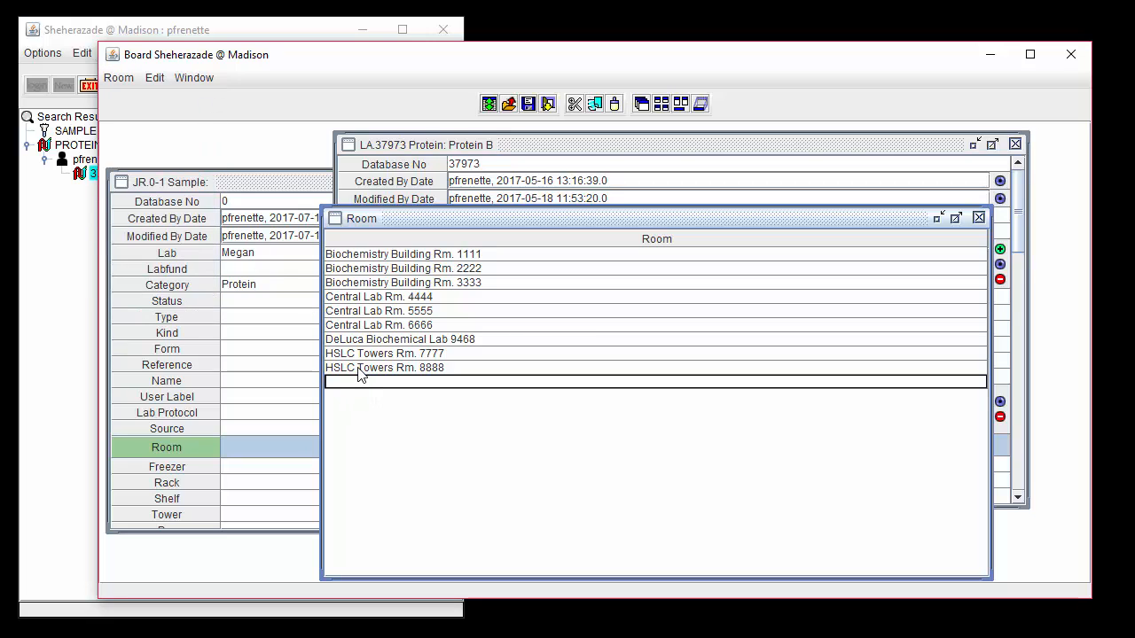
text(New R)
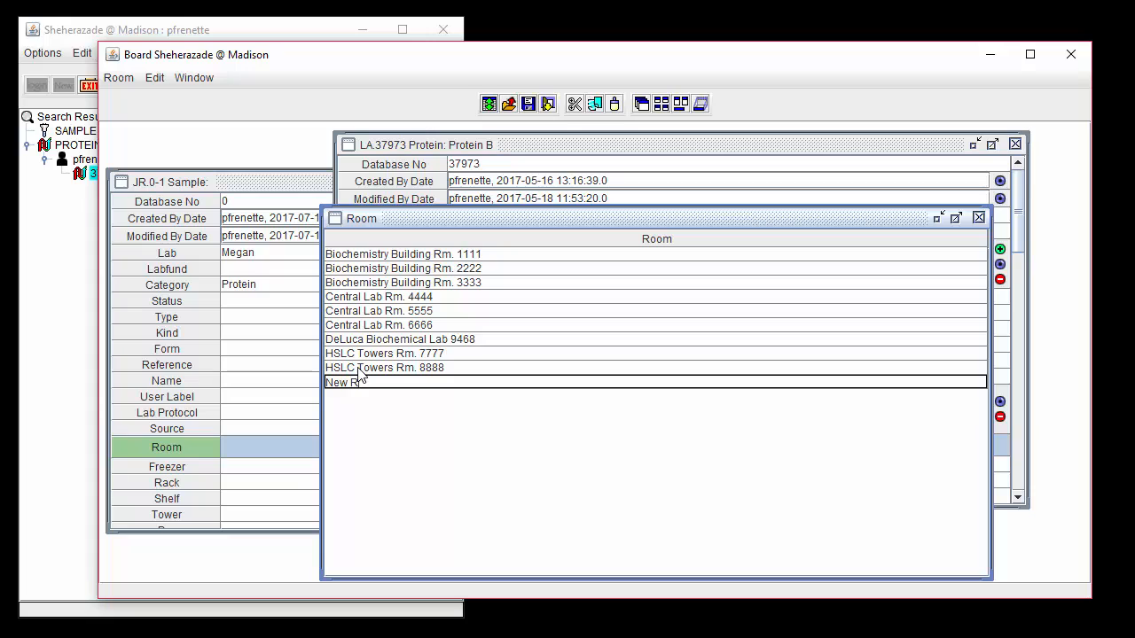
text(oom)
click(120, 78)
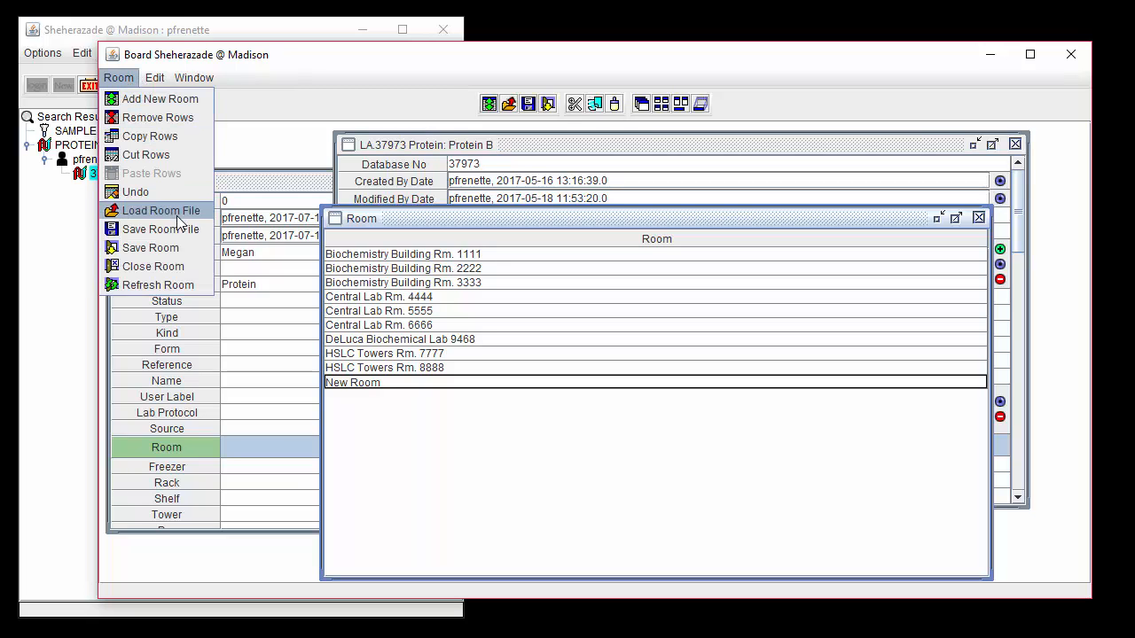
click(203, 248)
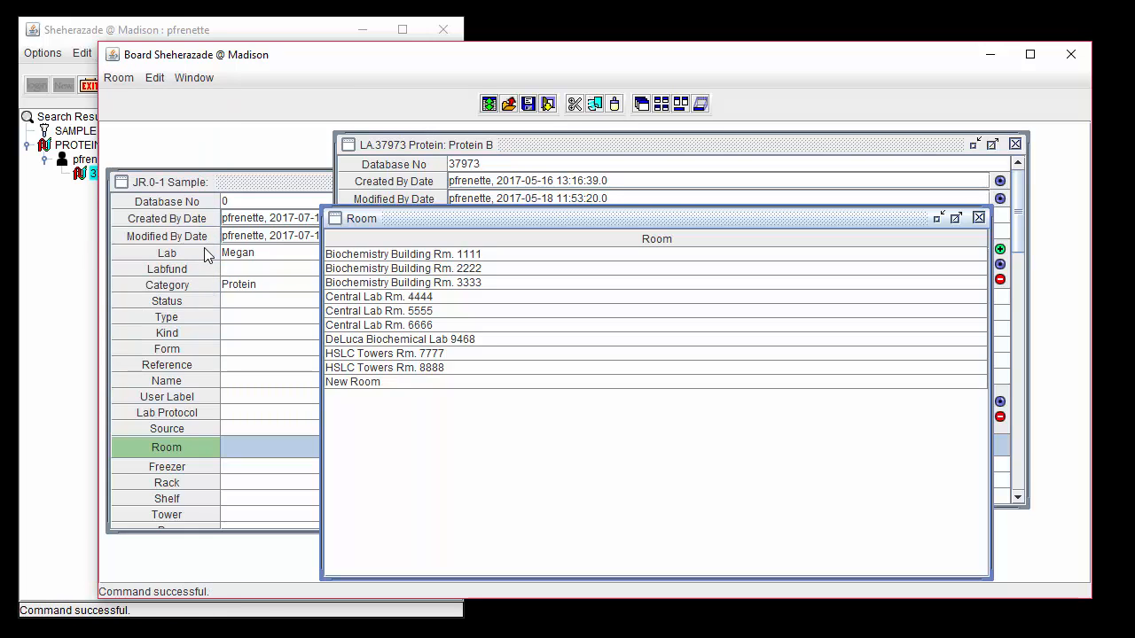
Step: Set the Room of the Sample record to New Room
click(256, 183)
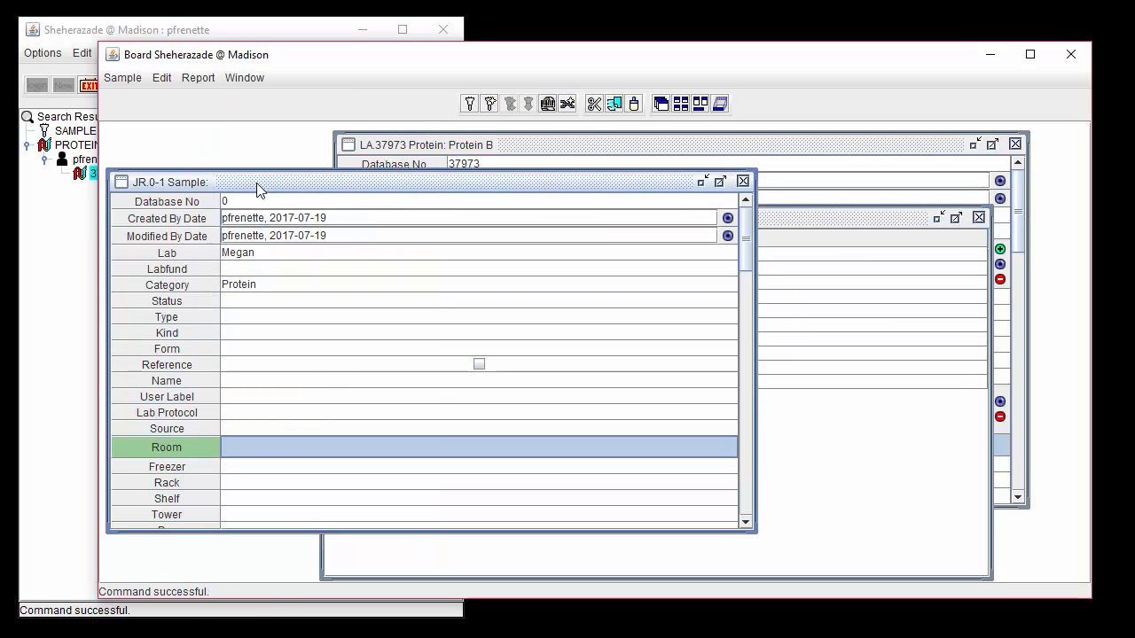
click(308, 443)
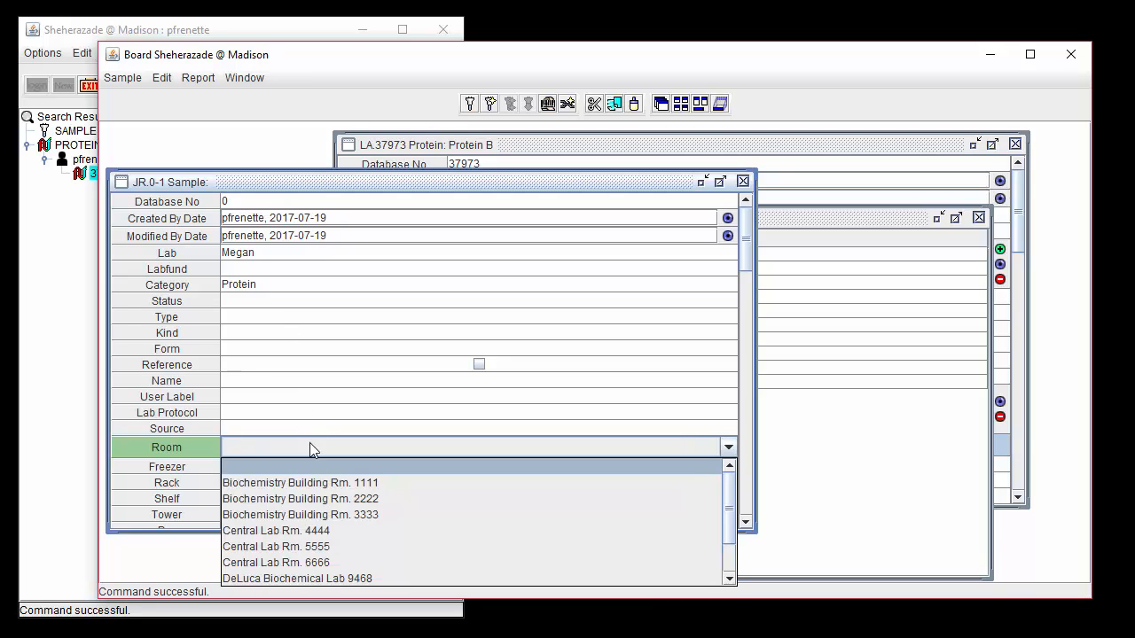
scroll(312, 540, down, 1)
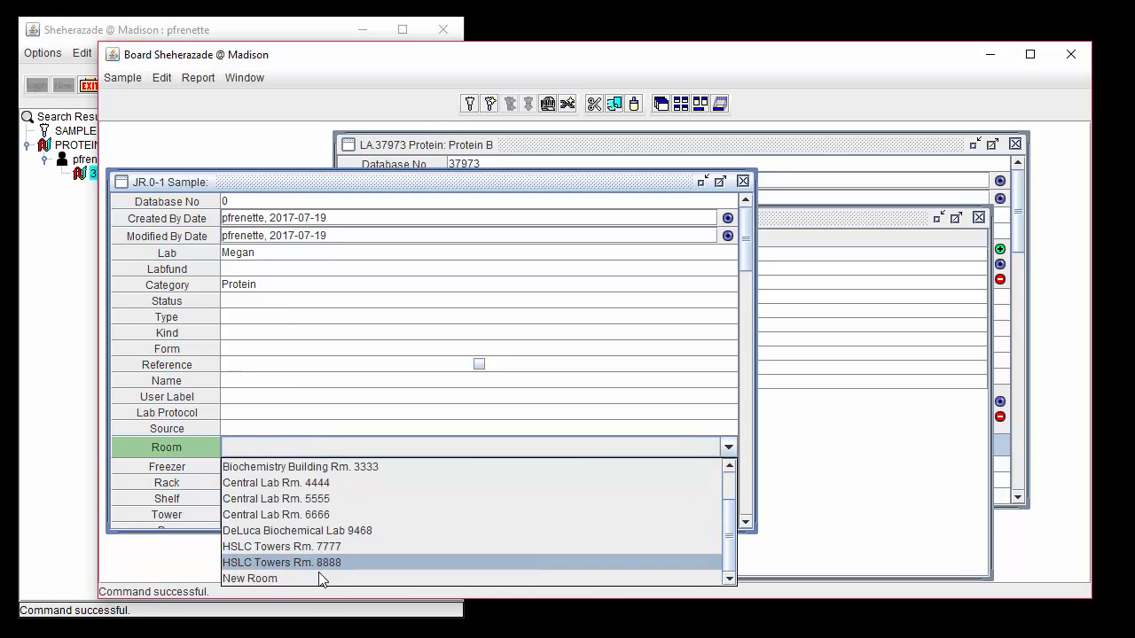
click(322, 578)
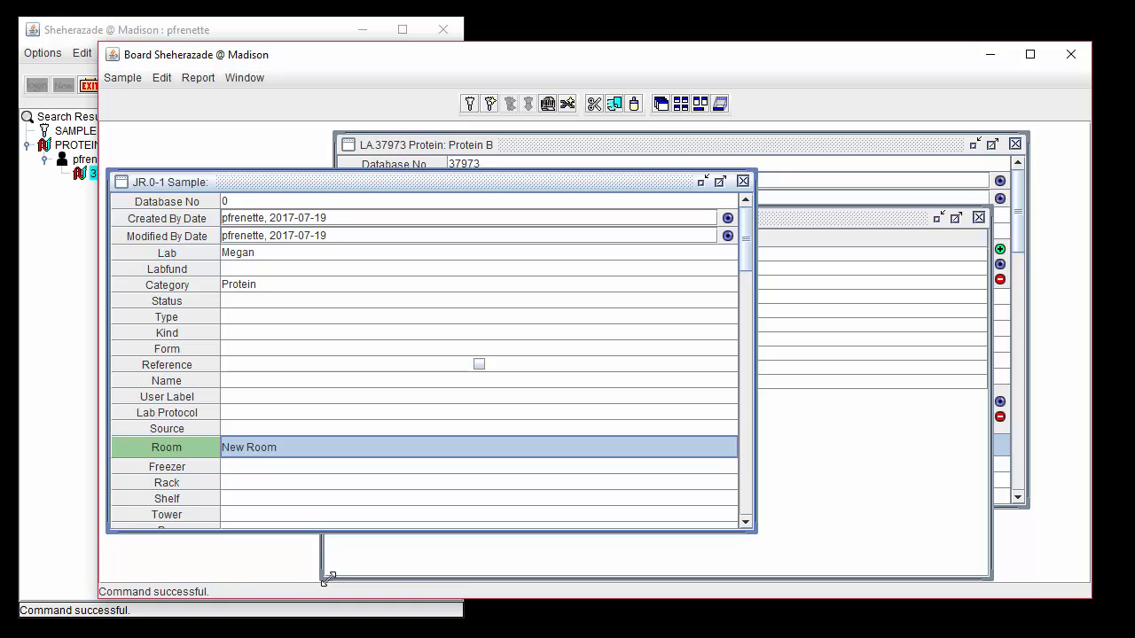
Step: Set the Room of the Protein B record to New Room
click(554, 151)
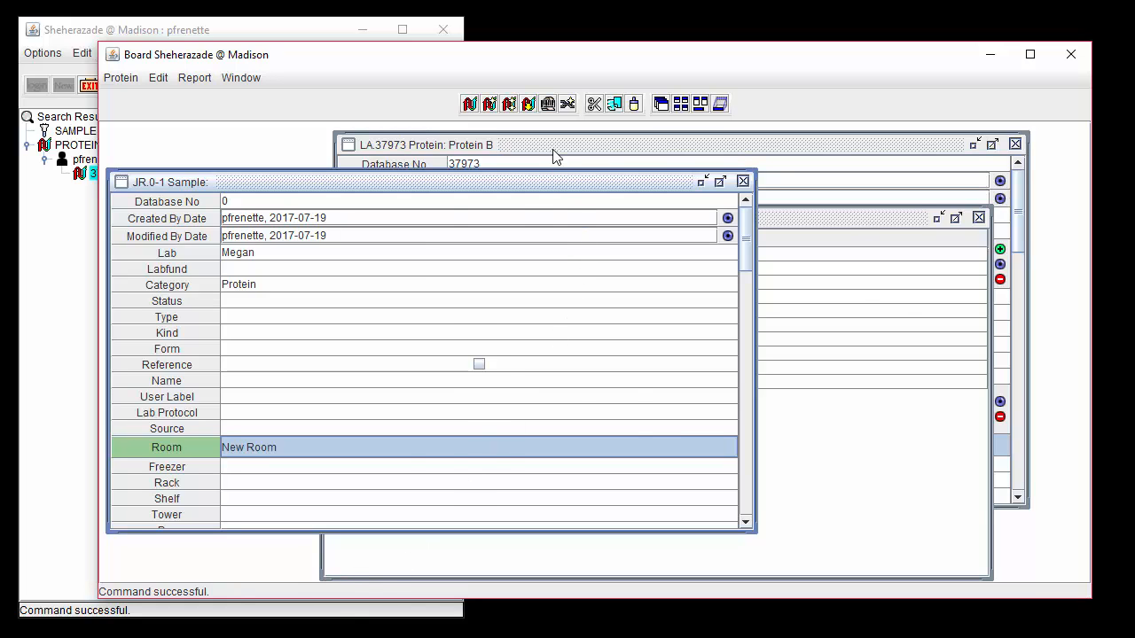
click(483, 446)
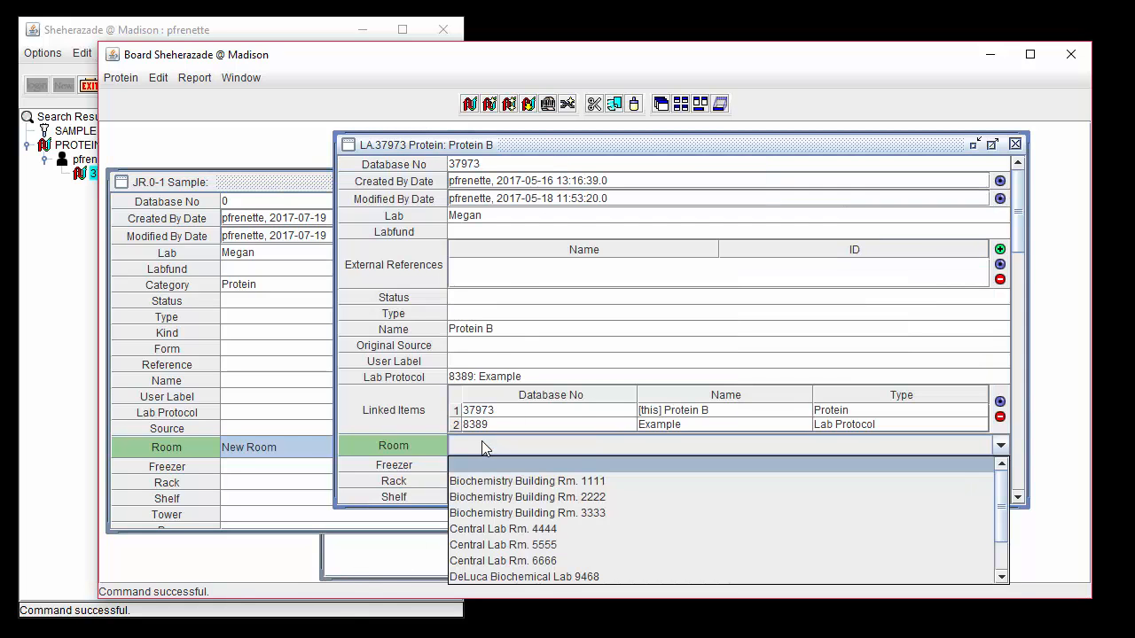
scroll(485, 466, down, 1)
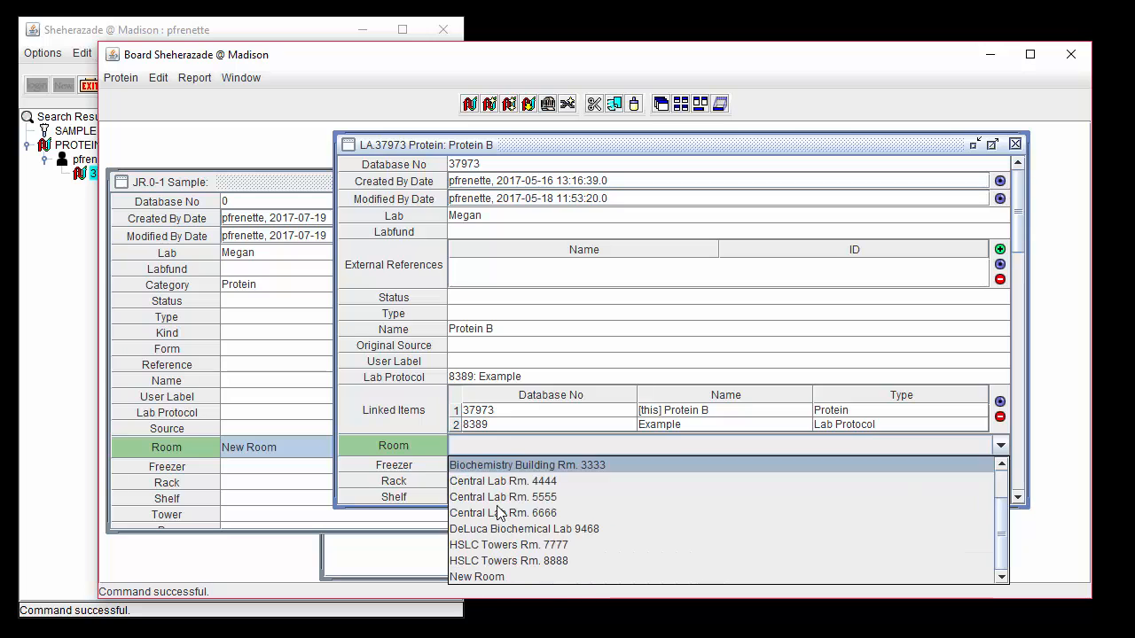
click(529, 576)
Step: Remove Biochemistry Building Rm. 1111 from the lab's Room list and save the list
click(522, 563)
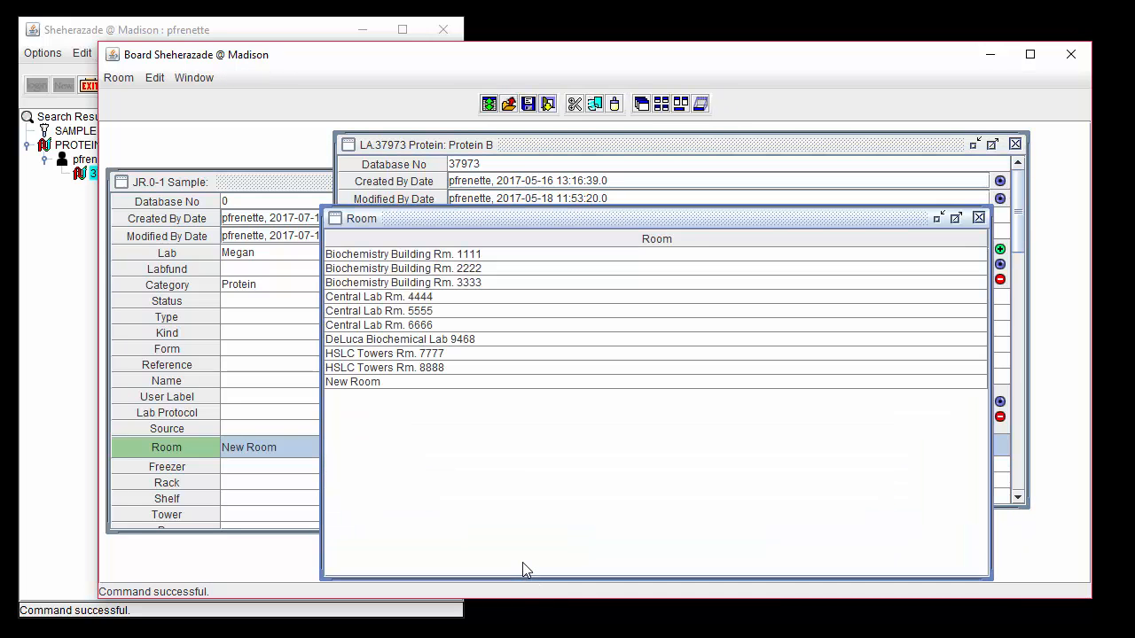
click(492, 253)
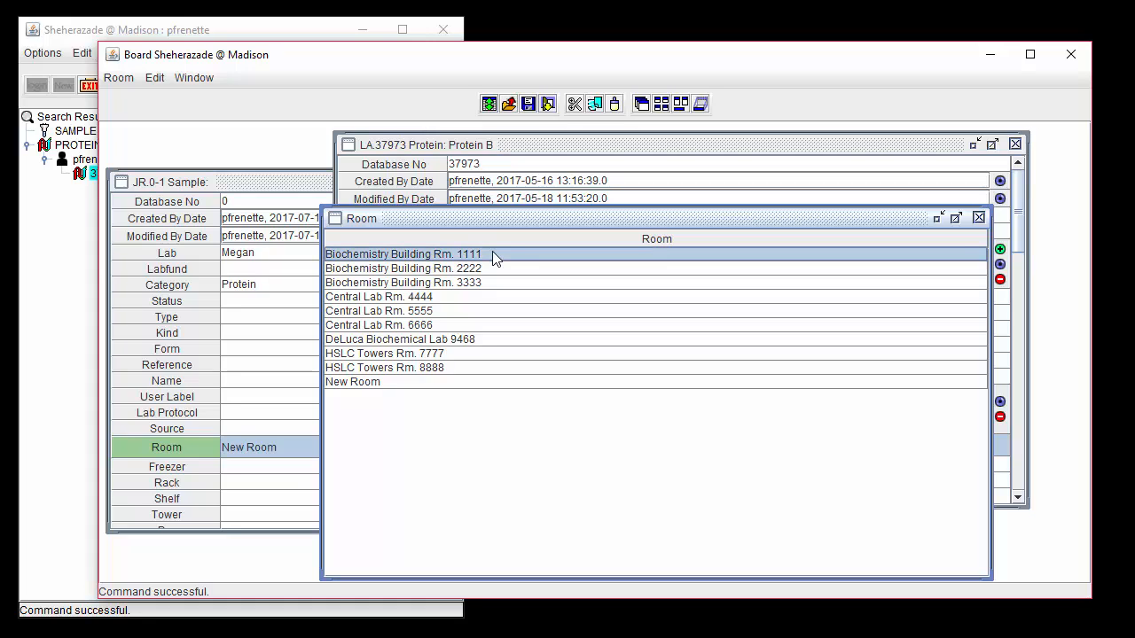
click(119, 78)
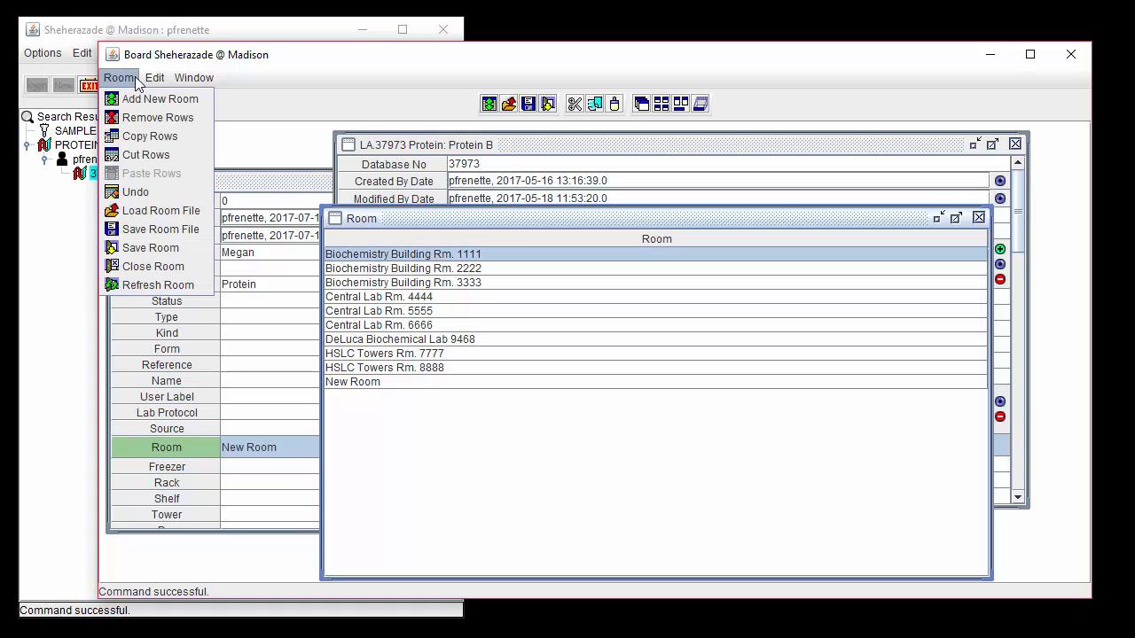
click(203, 126)
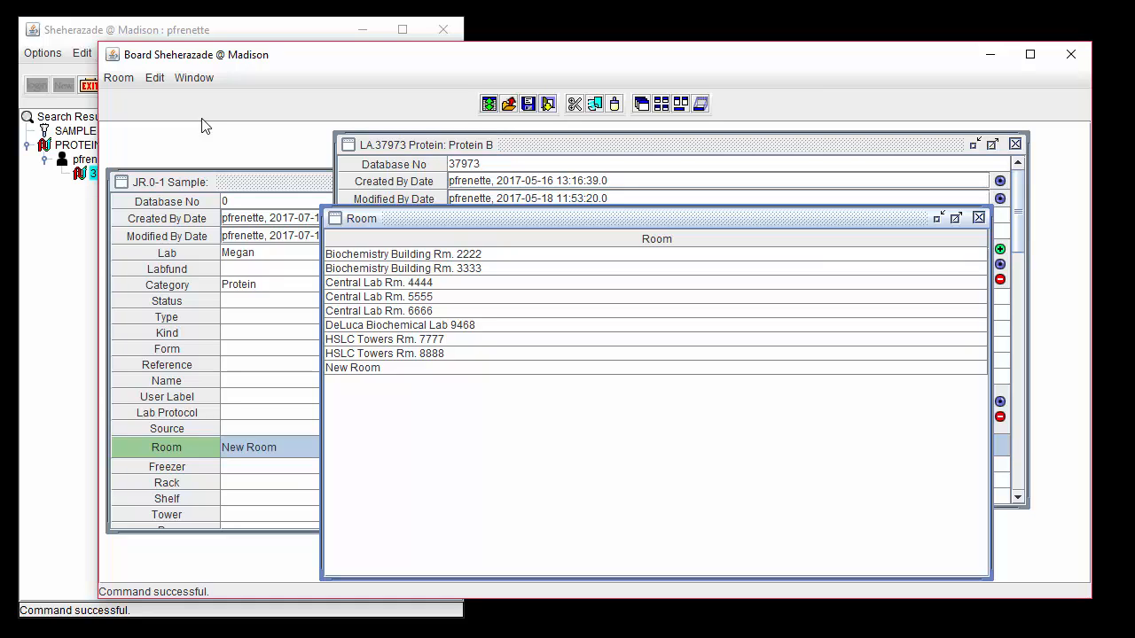
click(118, 79)
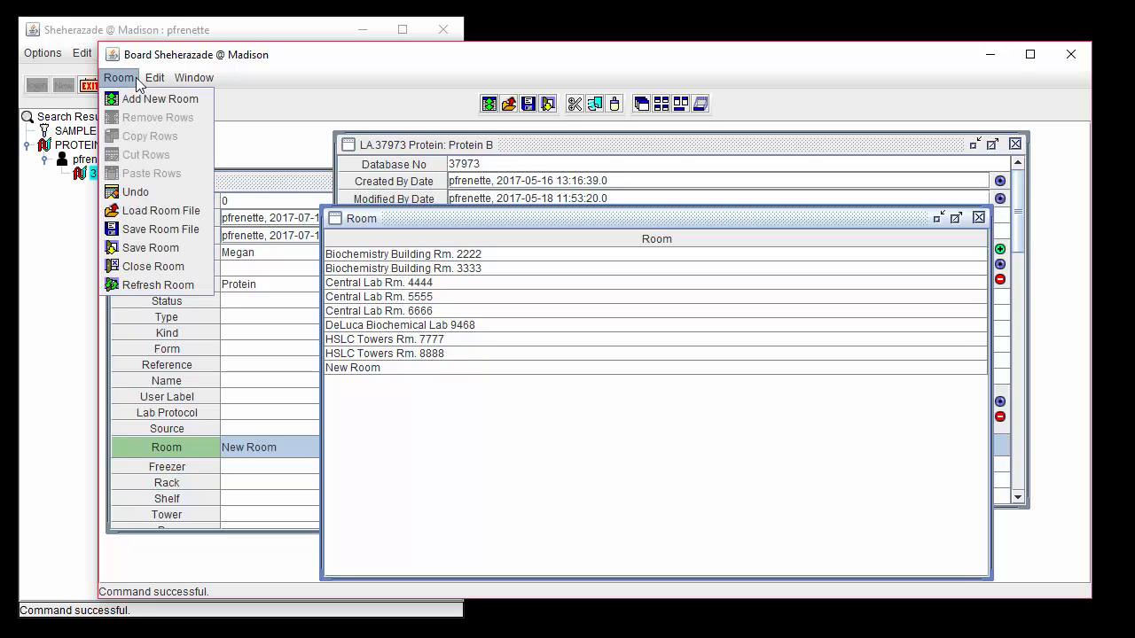
click(202, 248)
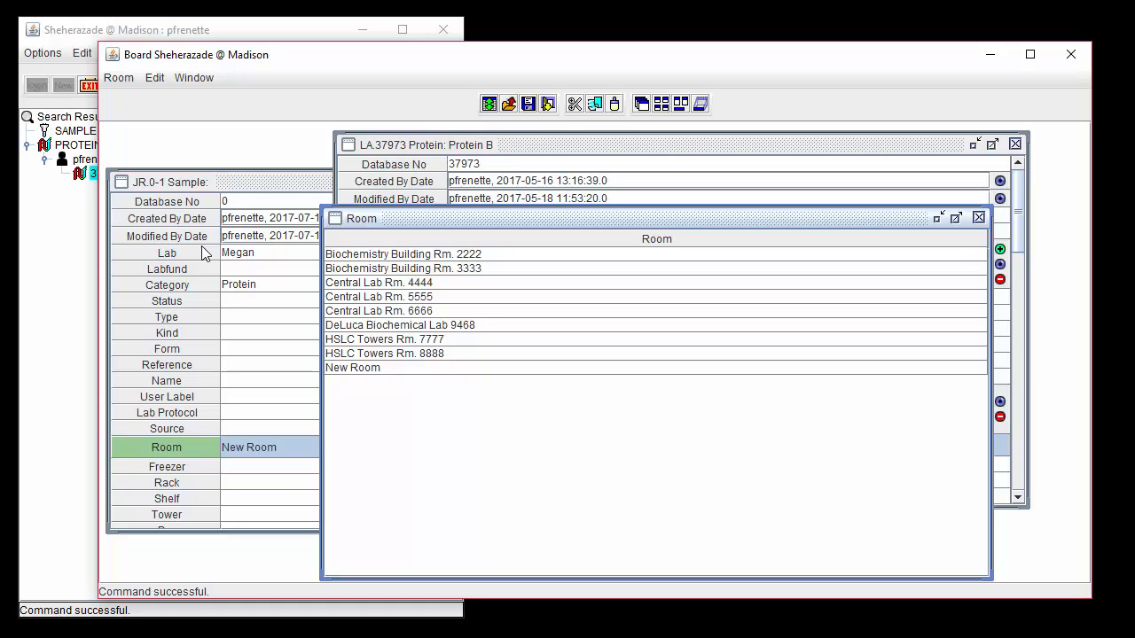
Step: Undo the removal of Biochemistry Building Rm. 1111 and save the Room list again
click(126, 80)
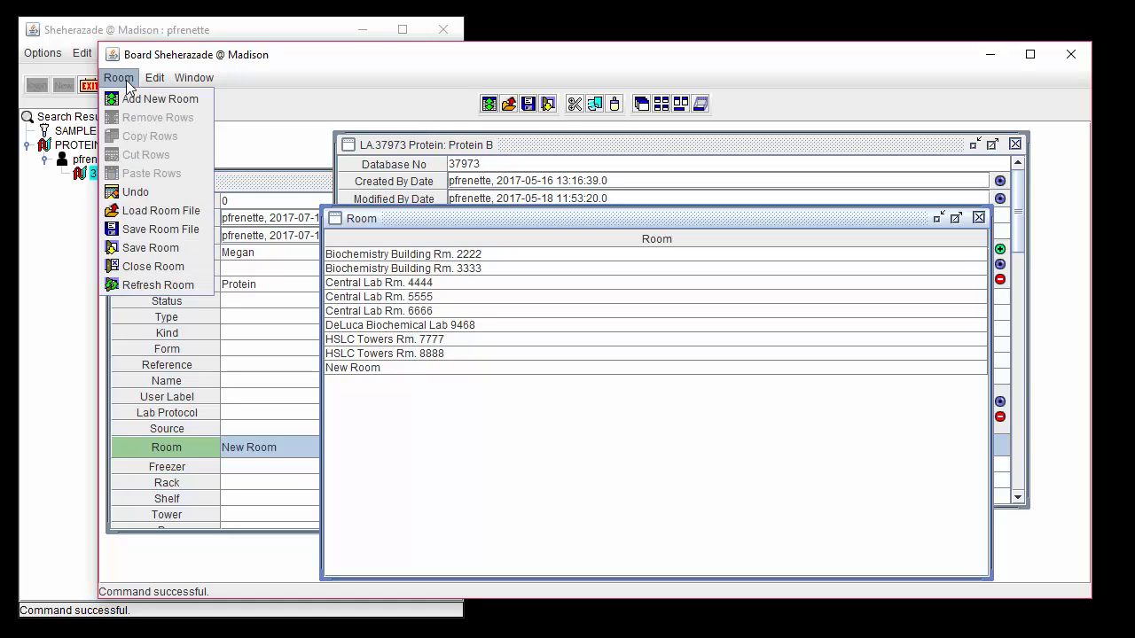
click(190, 192)
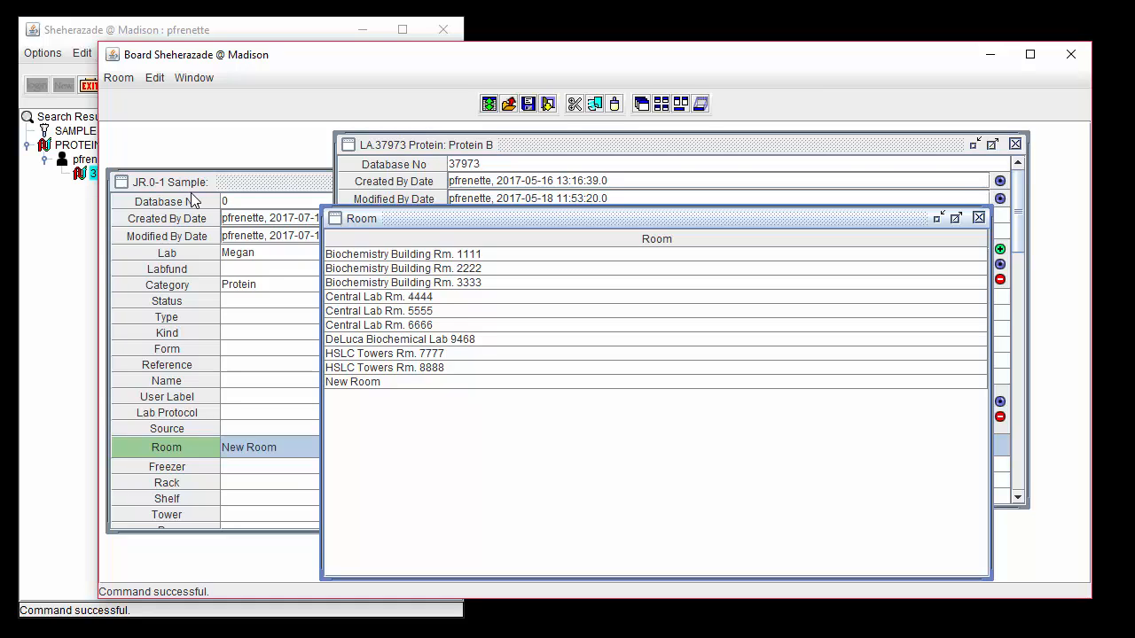
click(129, 79)
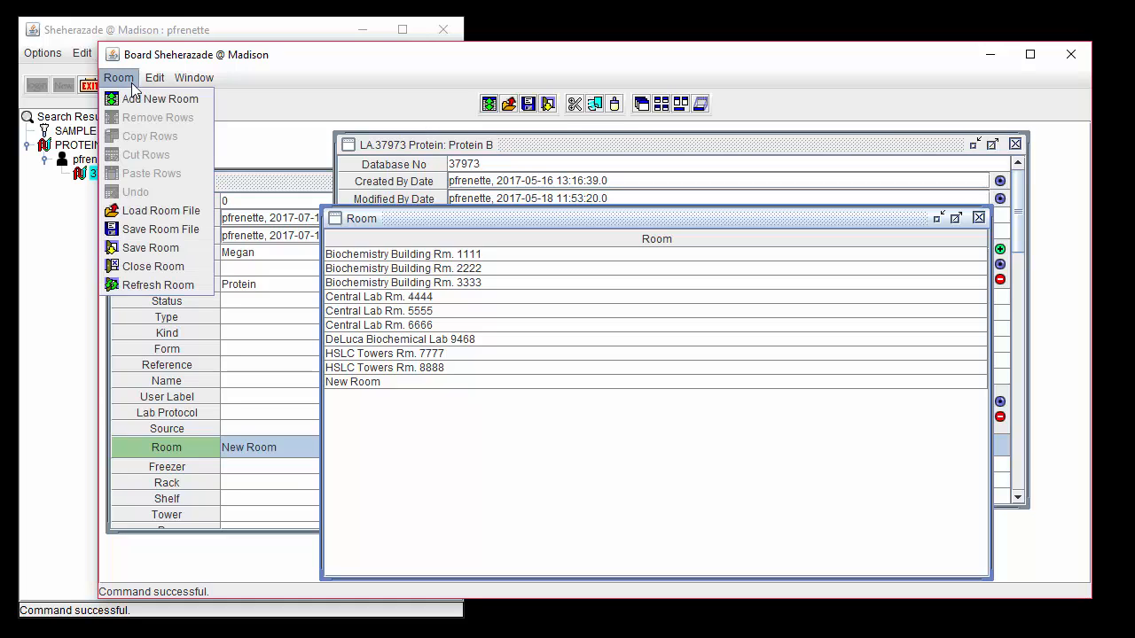
click(198, 248)
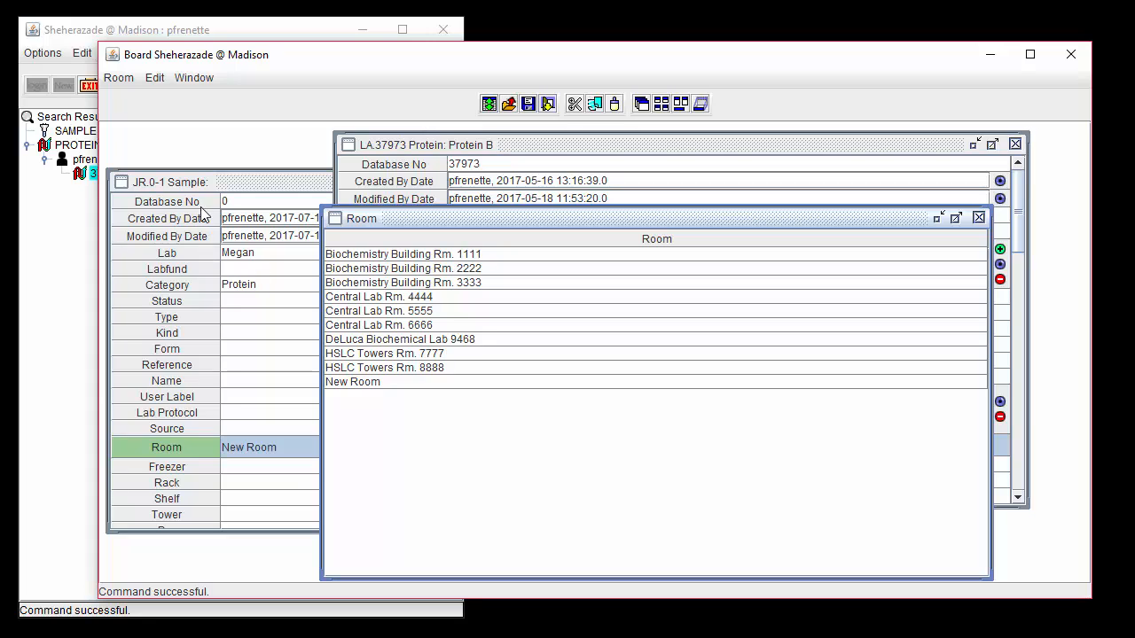
click(130, 79)
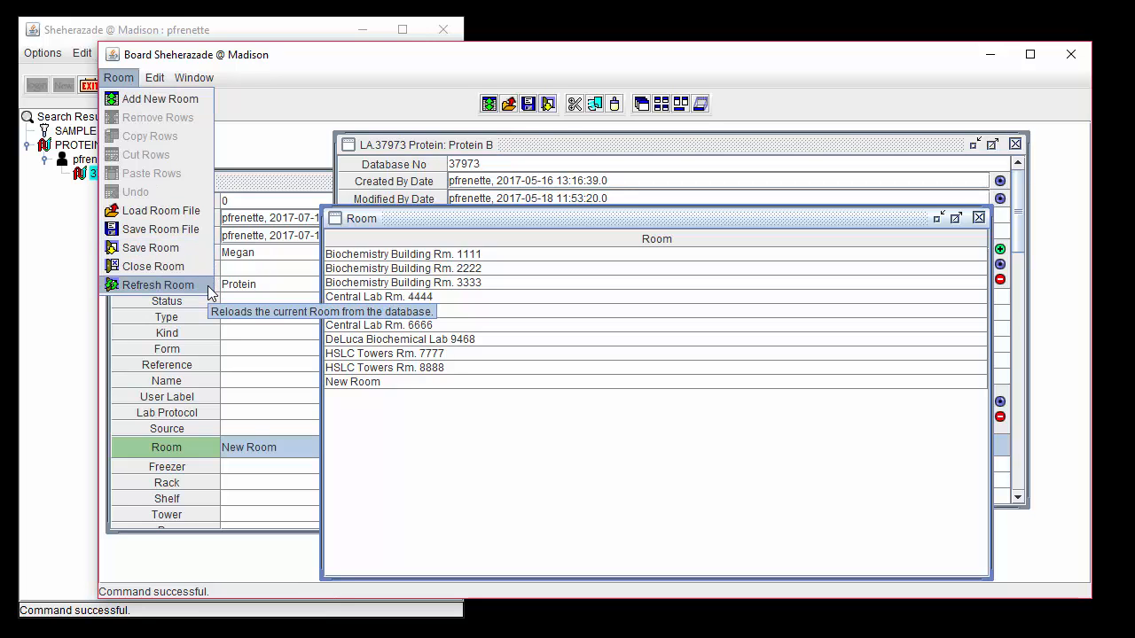
click(377, 438)
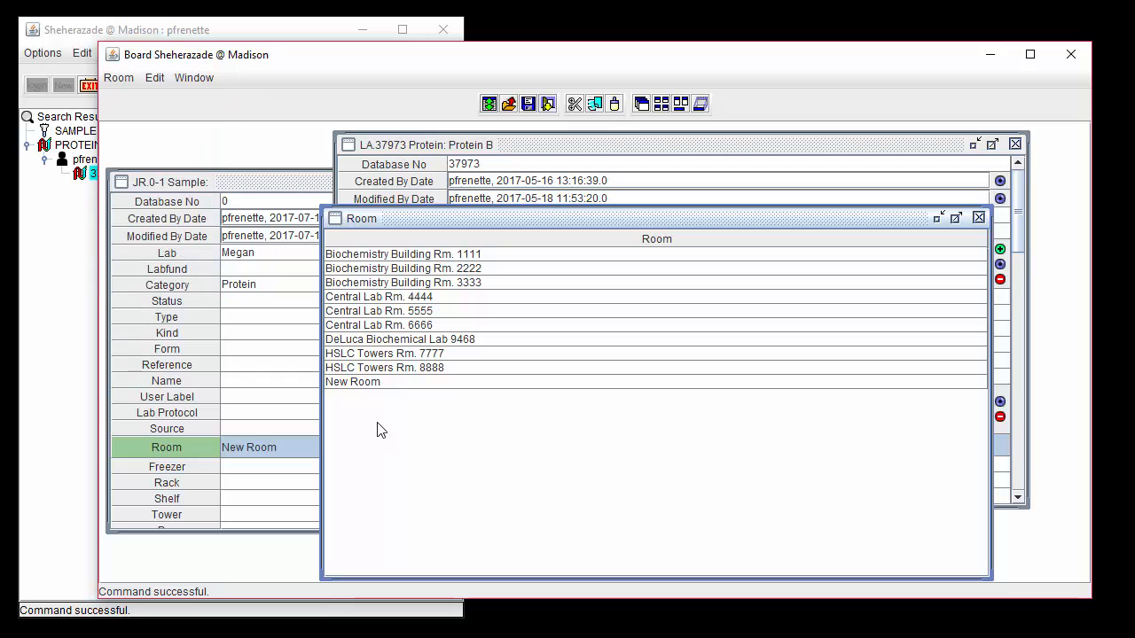
Step: Remove Biochemistry Building Rm. 2222 and Biochemistry Building Rm. 3333 from the Room list
click(394, 269)
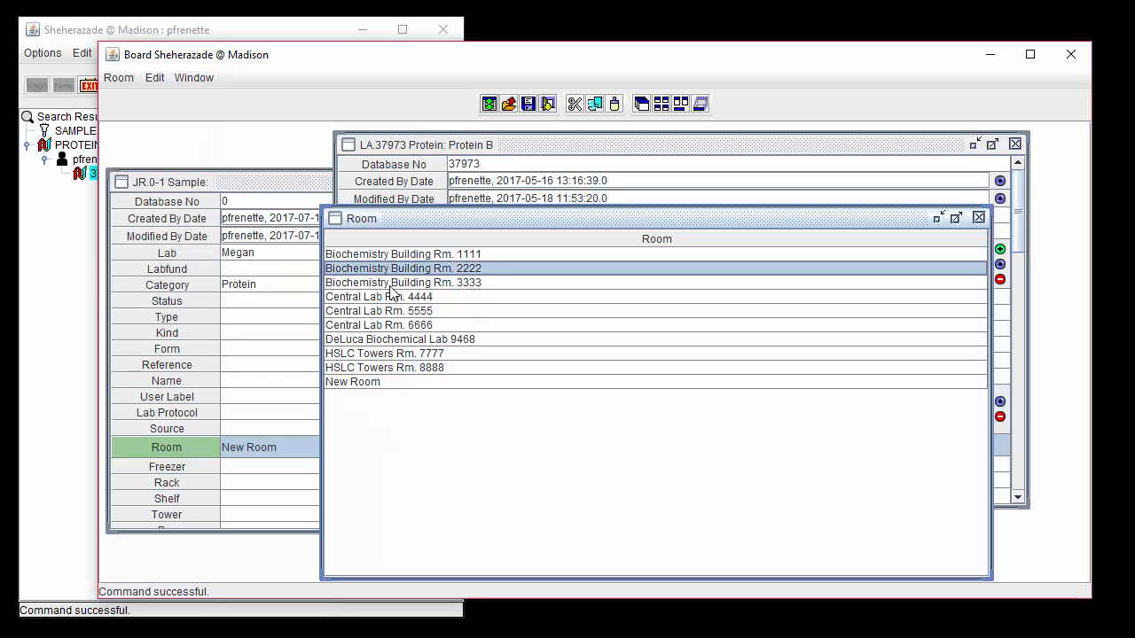
shift+click(391, 288)
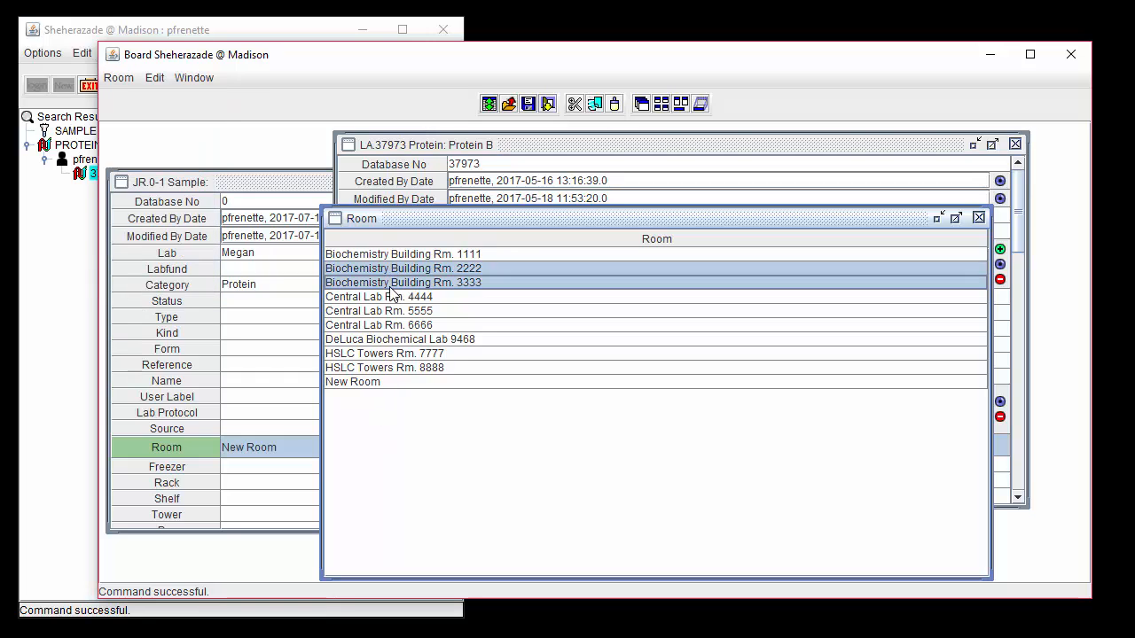
click(120, 79)
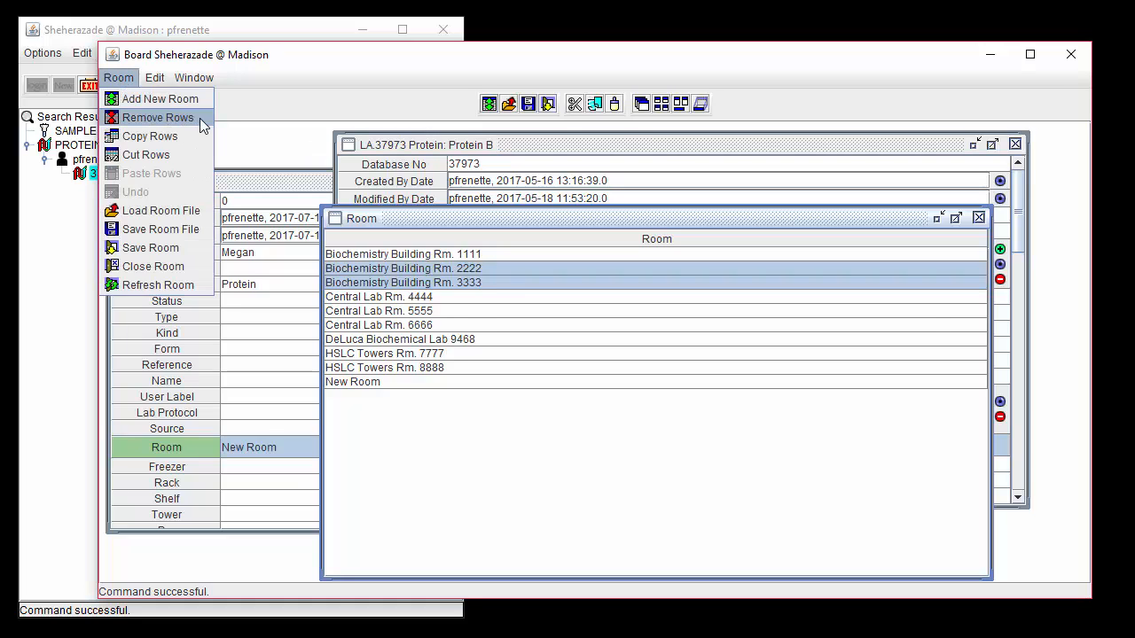
click(199, 118)
Step: Add a room named New Room 2 to the Room list
click(118, 78)
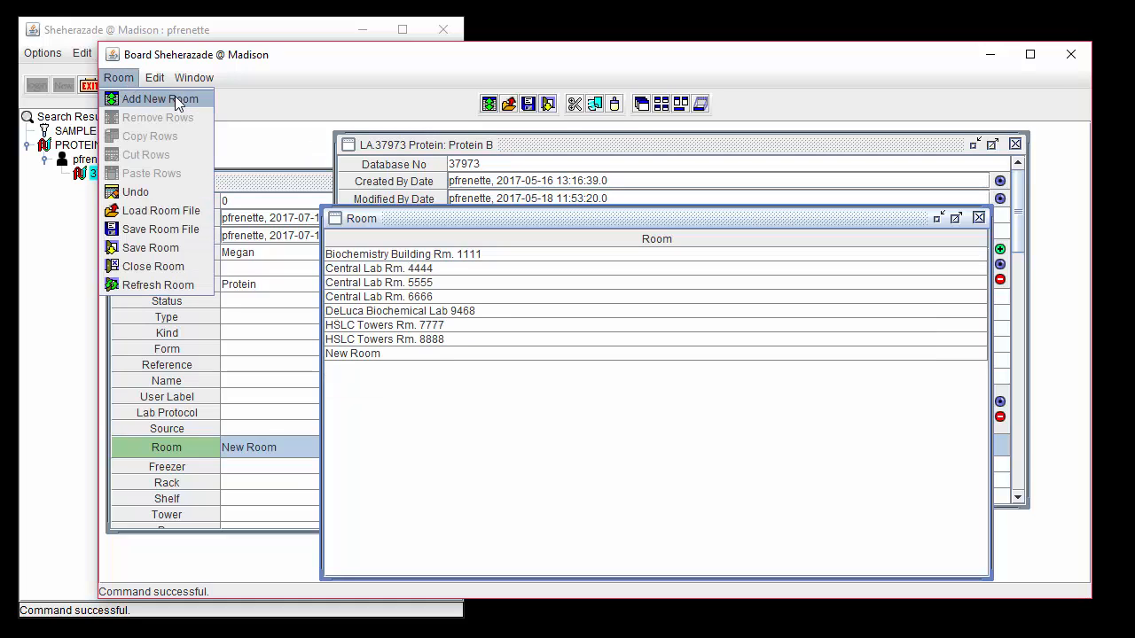
click(205, 98)
double_click(378, 367)
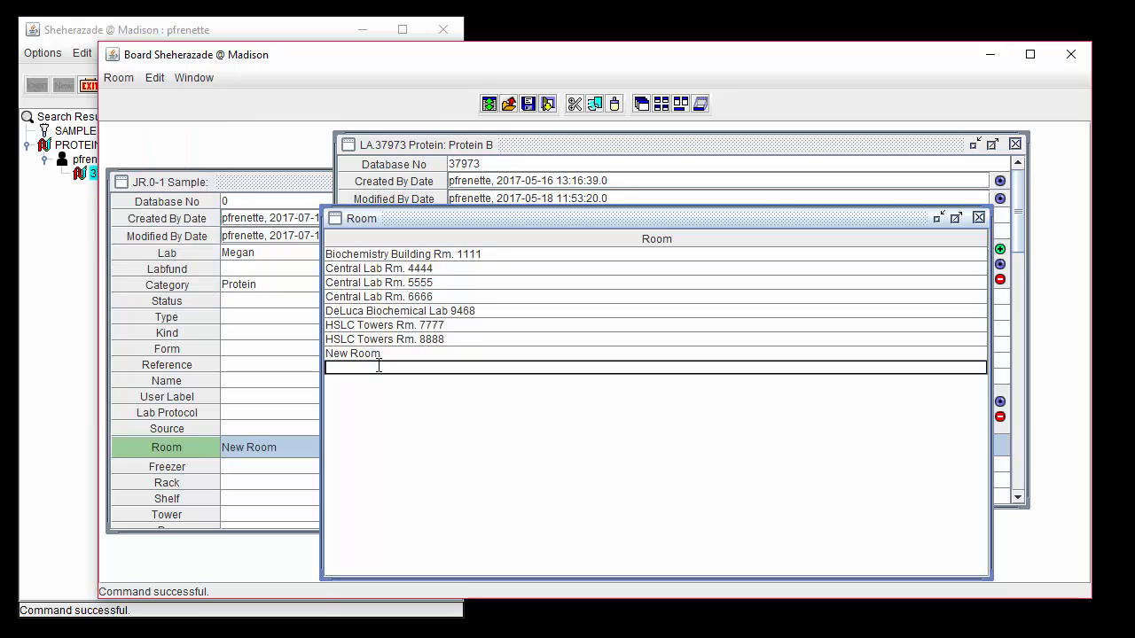
text(New Room12)
Step: Refresh the Room list from the database, discarding the unsaved changes, and close the list
click(129, 79)
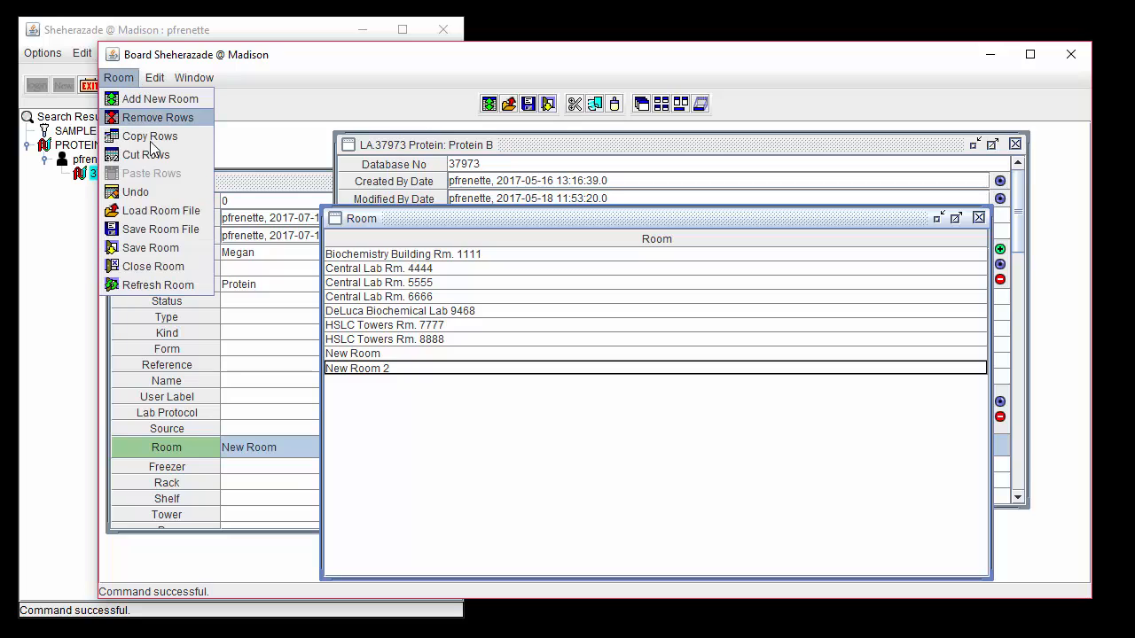
click(209, 284)
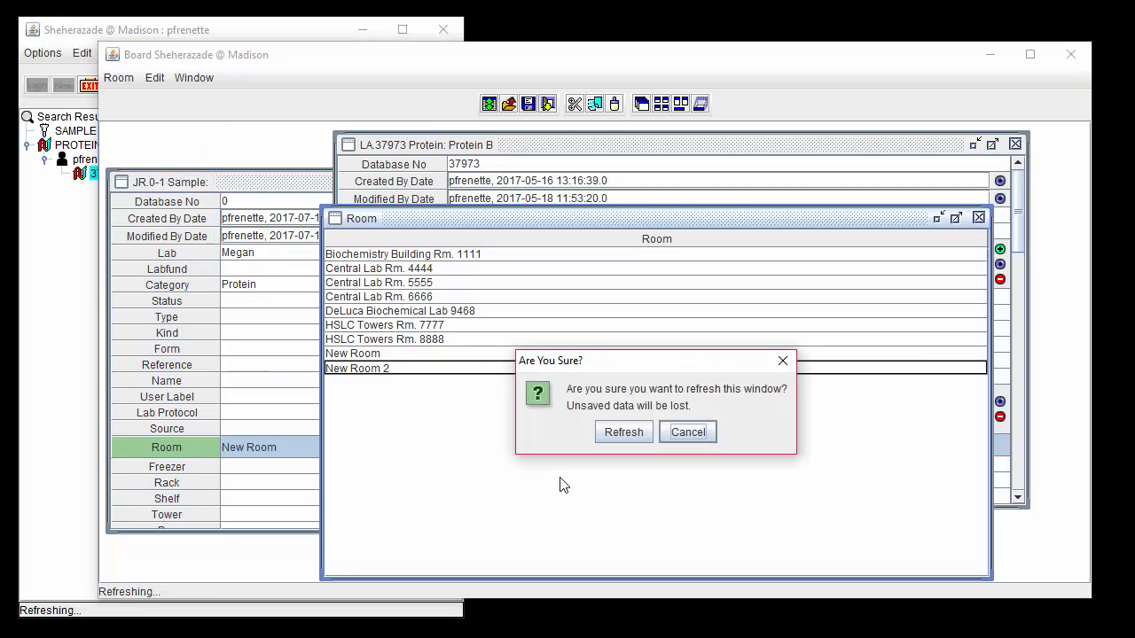
click(635, 435)
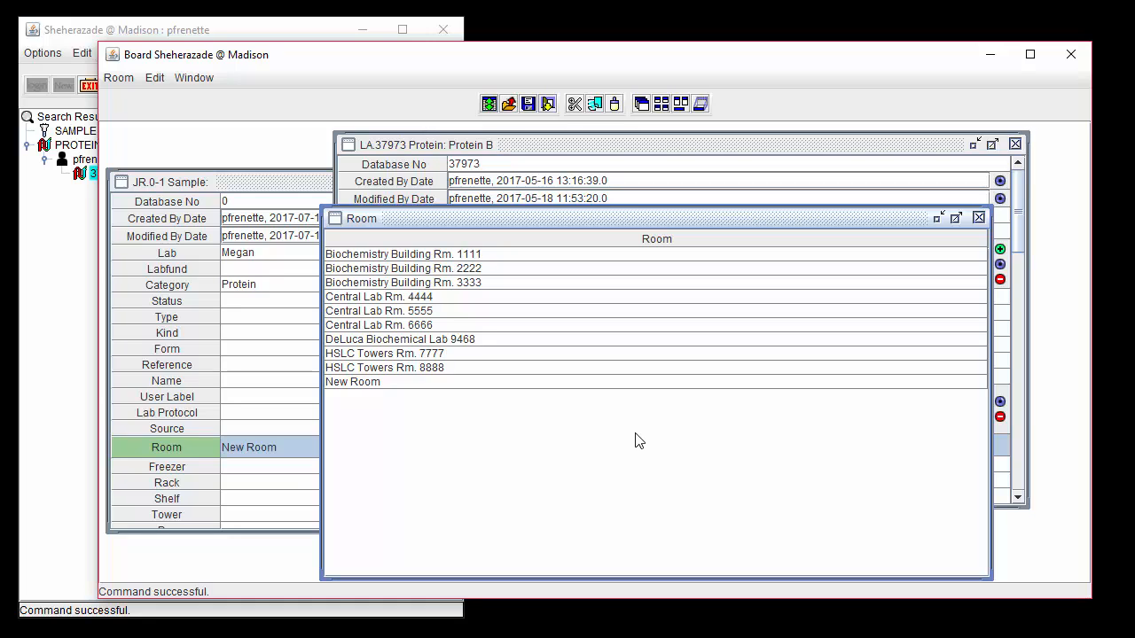
click(133, 79)
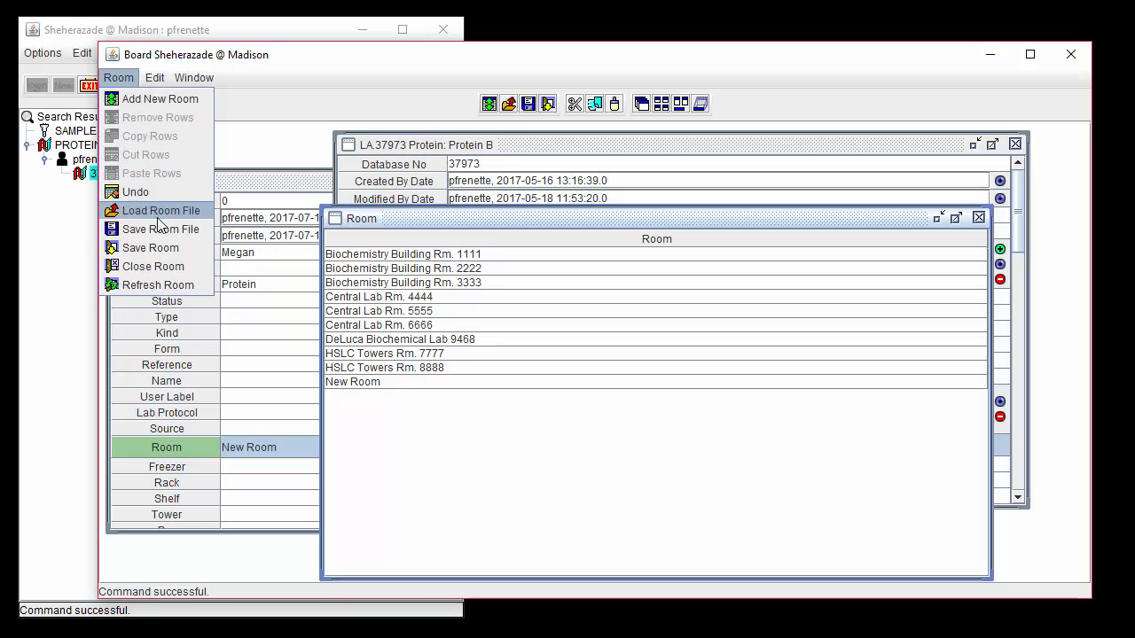
click(198, 267)
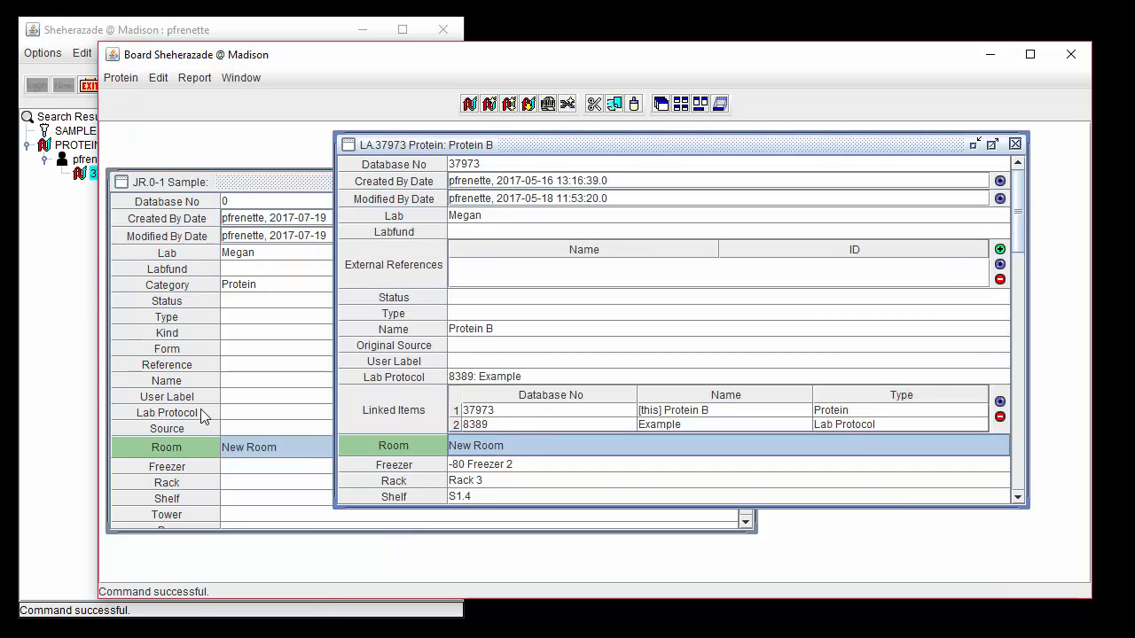
Step: Set the Status of the Sample record to Active
click(237, 194)
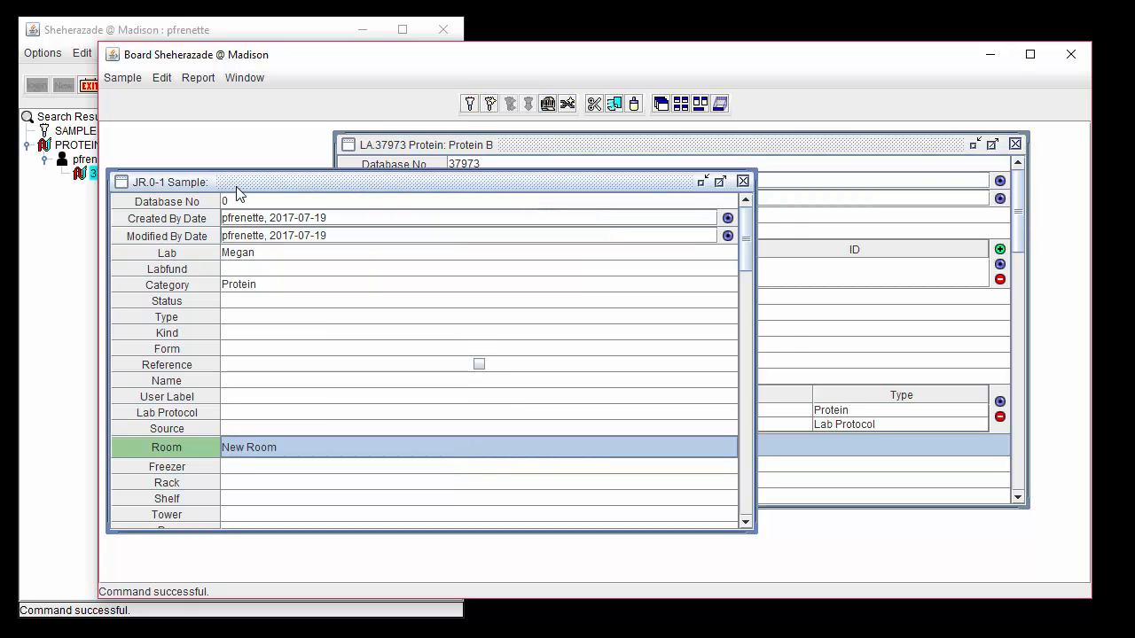
click(557, 303)
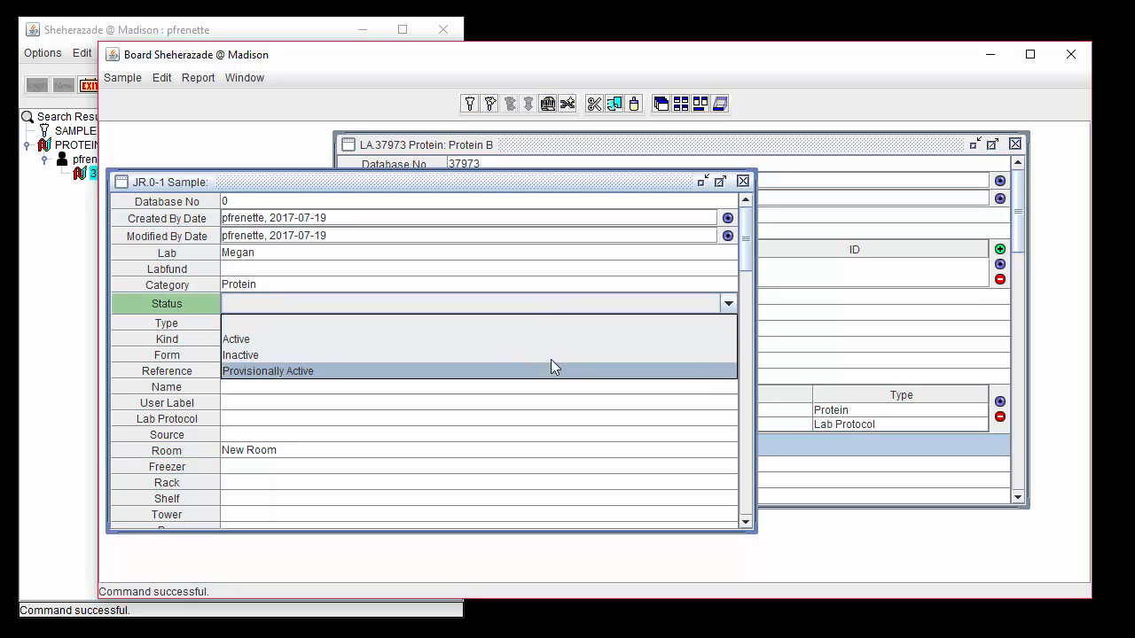
click(544, 342)
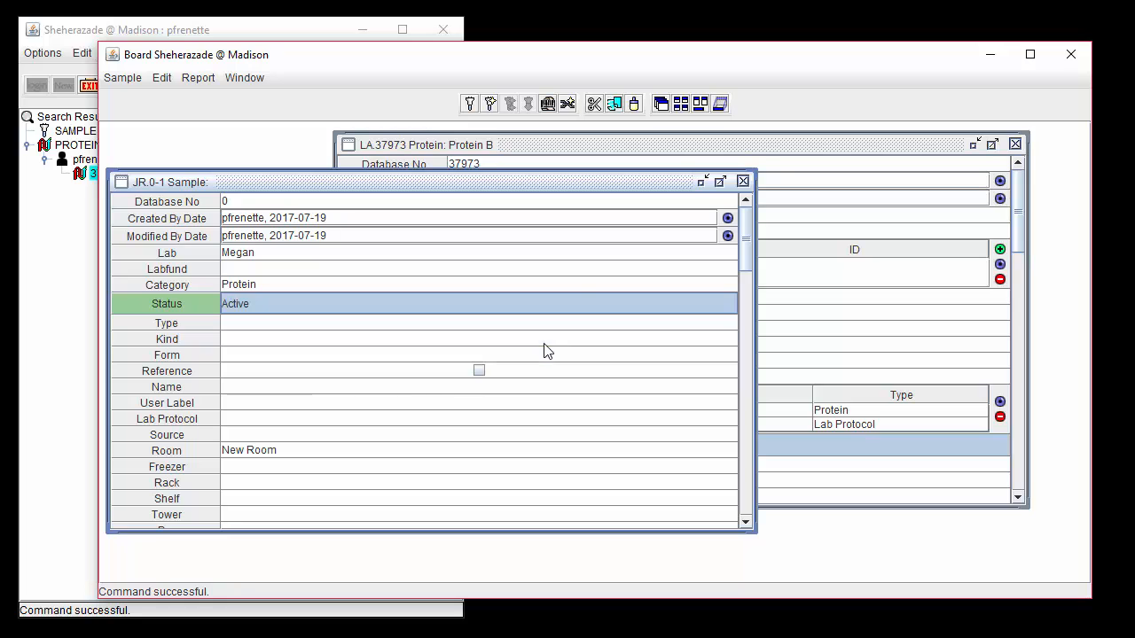
Step: Set the Status of the Protein B record to LSPP complete
click(675, 148)
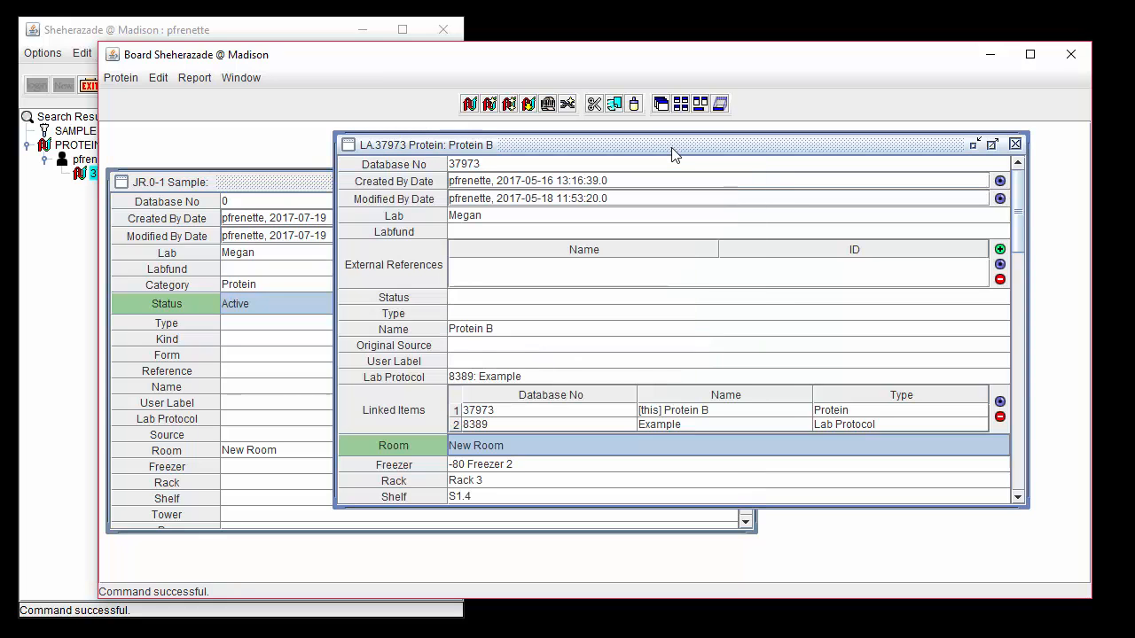
click(600, 299)
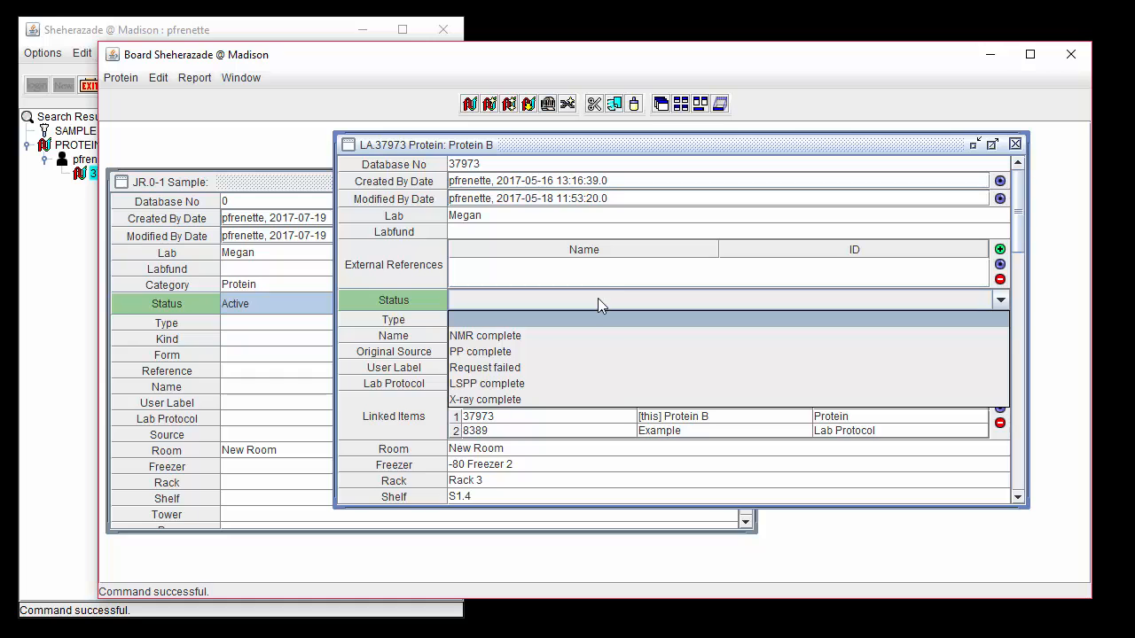
click(567, 385)
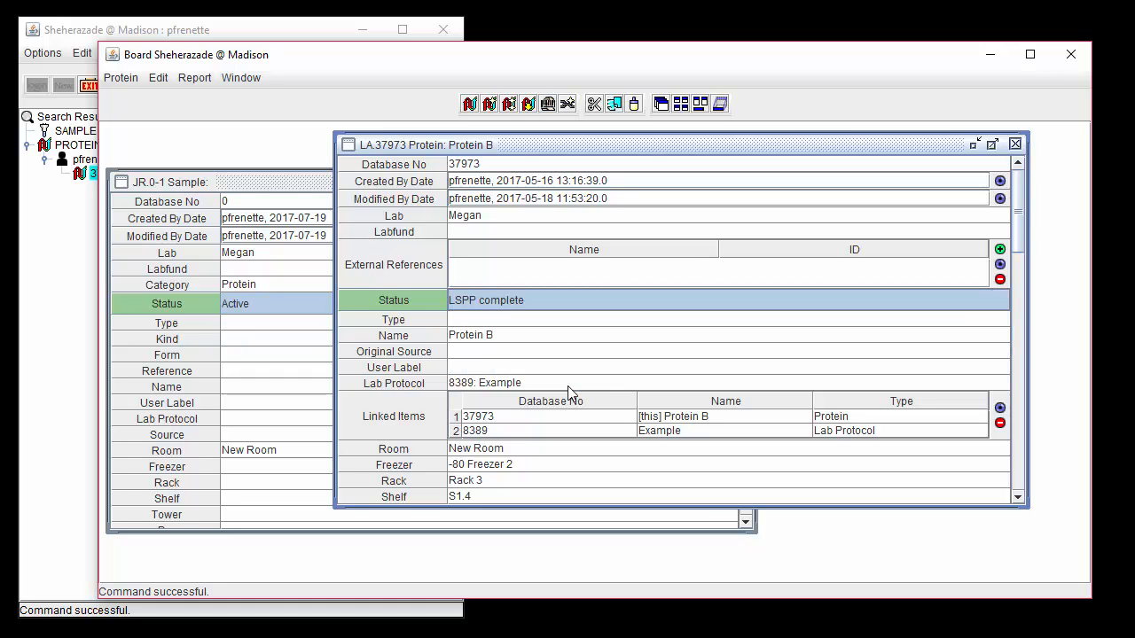
Step: Open the lab's Status resource list and move its window so the Sample record's field names are uncovered
click(86, 283)
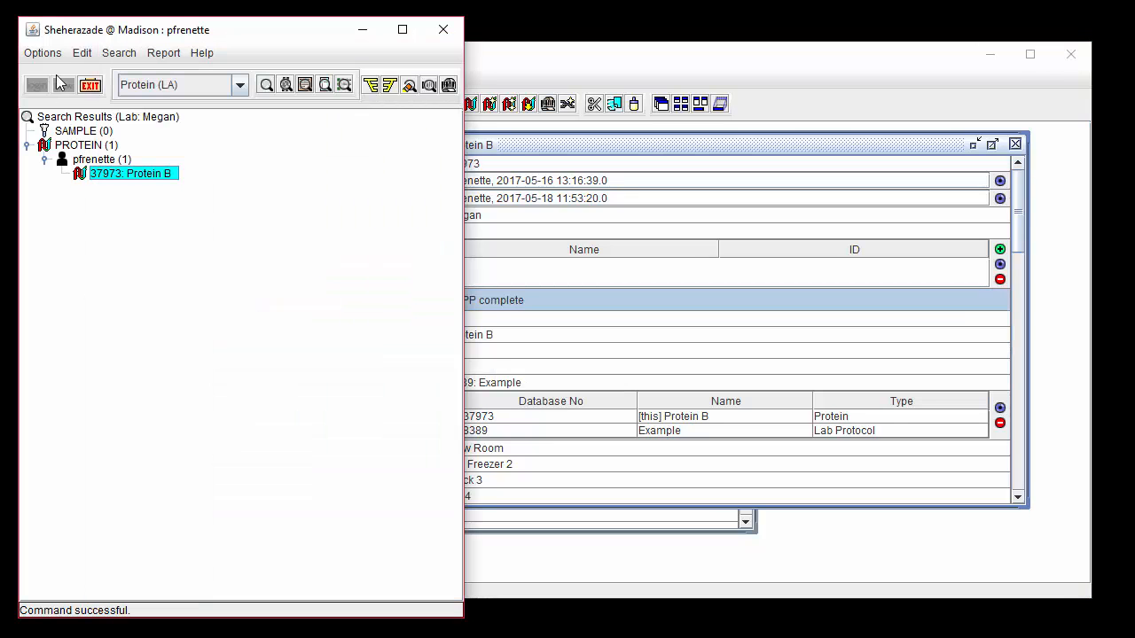
click(51, 55)
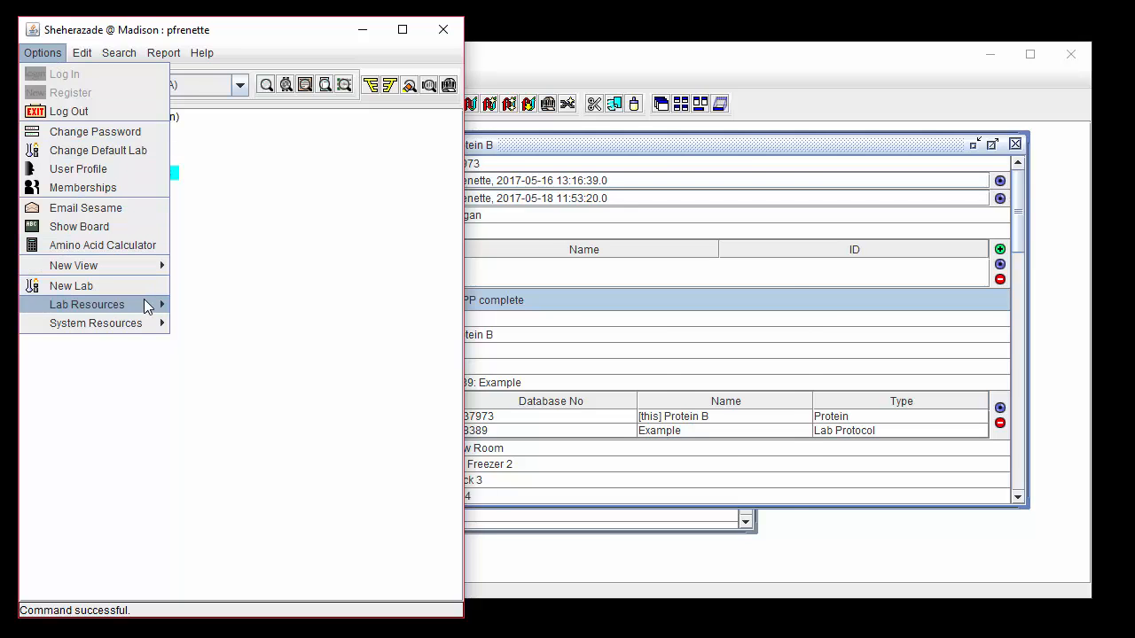
mouse_move(144, 301)
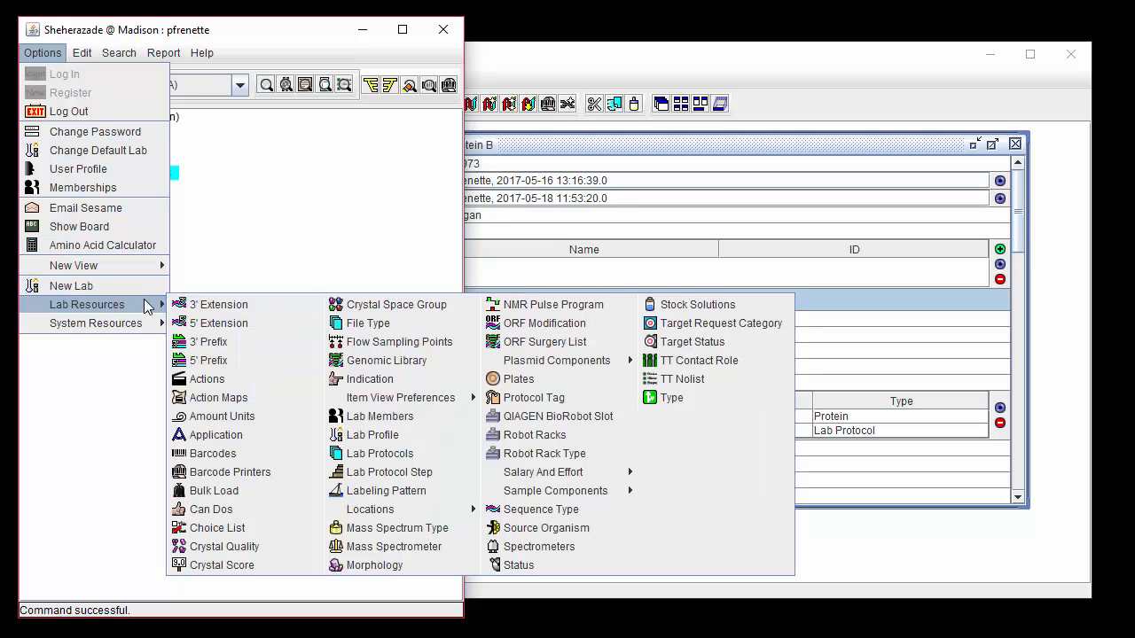
click(573, 565)
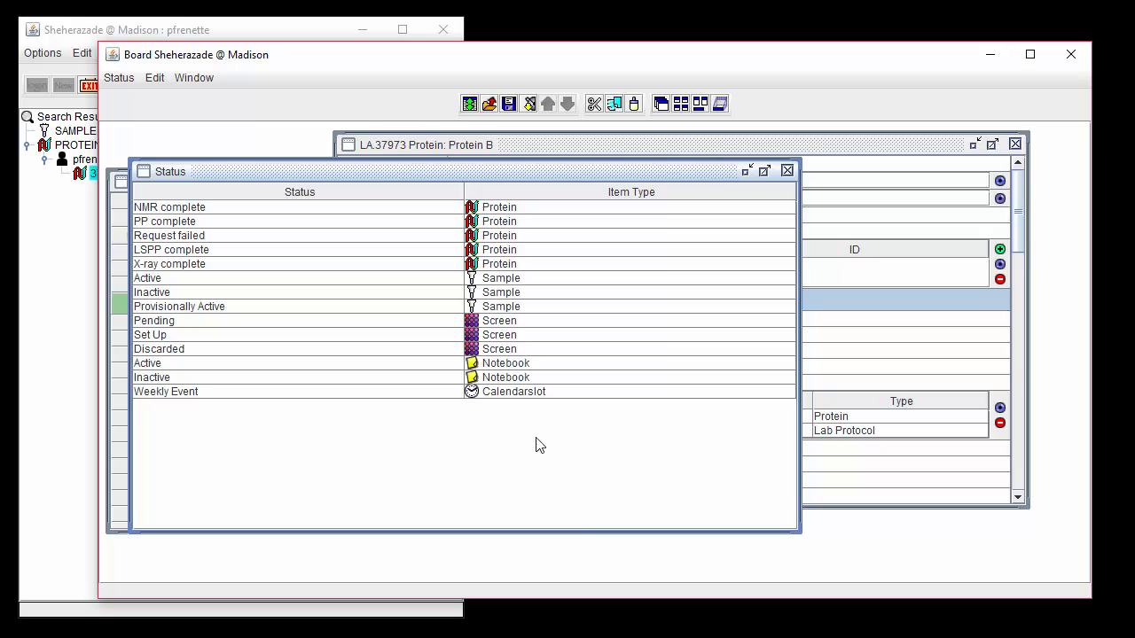
drag(367, 172, 503, 207)
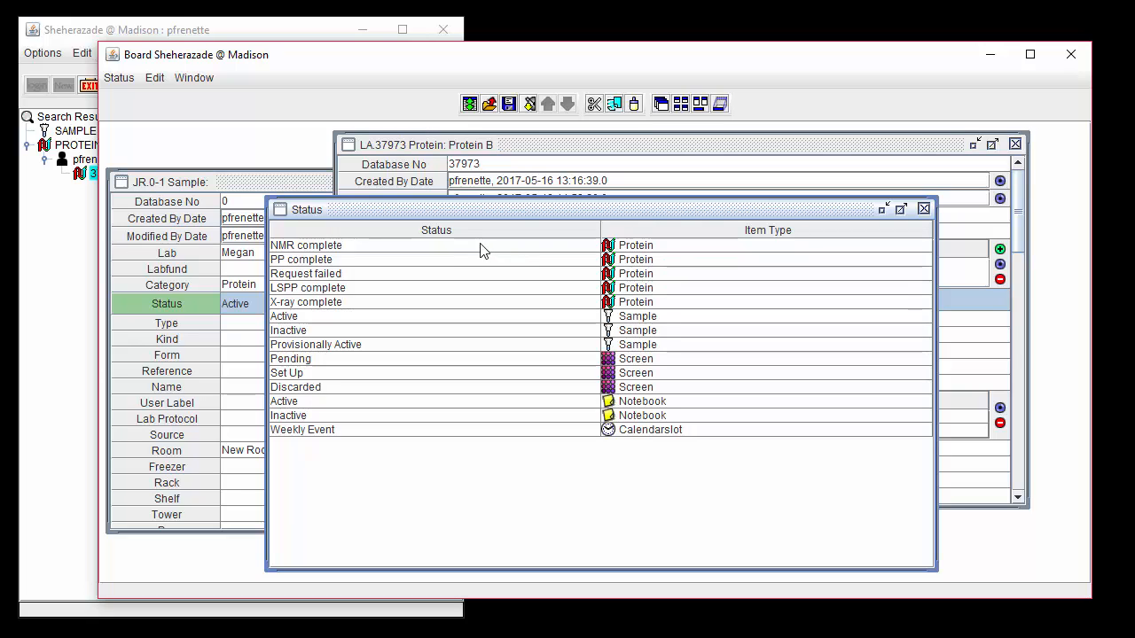
Step: Add a status named Status A with item type Sample to the Status list
click(127, 79)
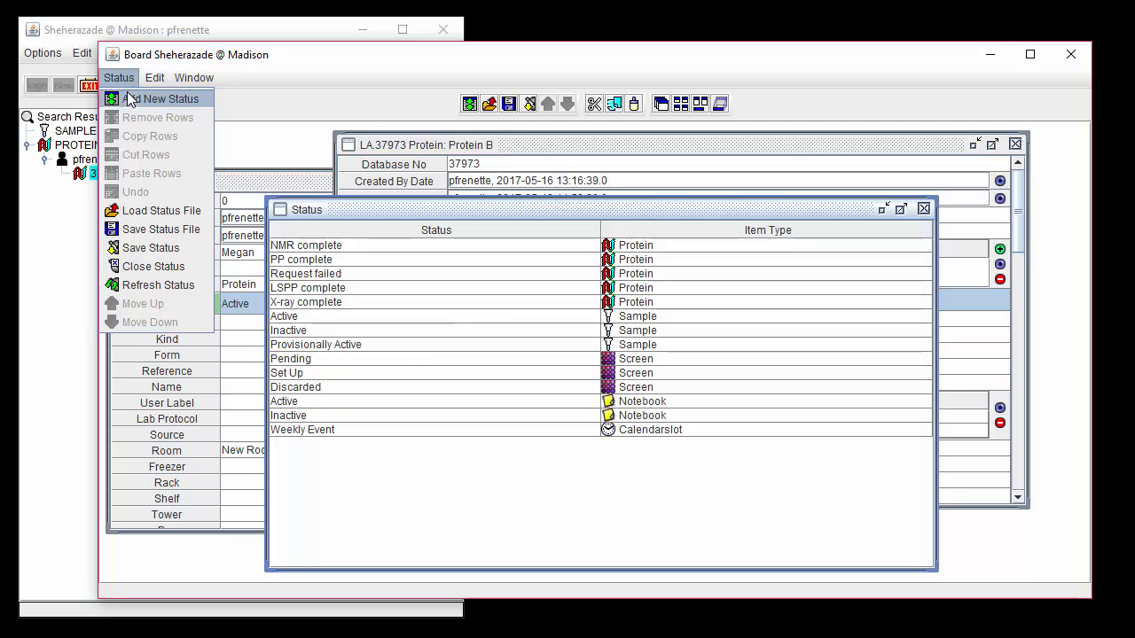
click(206, 100)
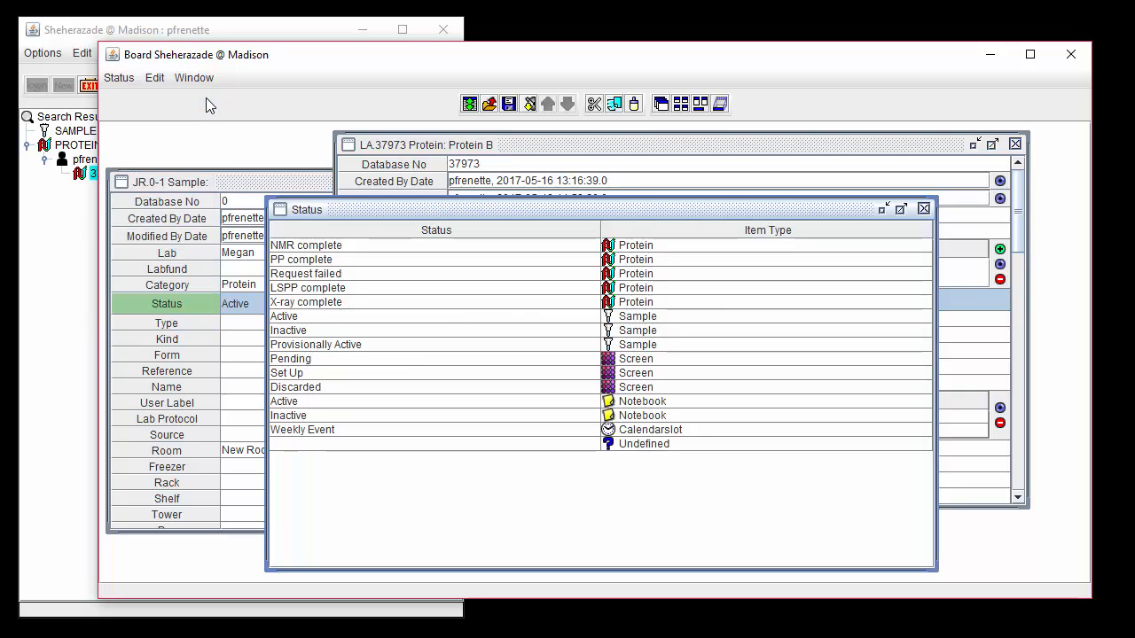
click(678, 444)
scroll(665, 510, down, 6)
scroll(665, 525, down, 7)
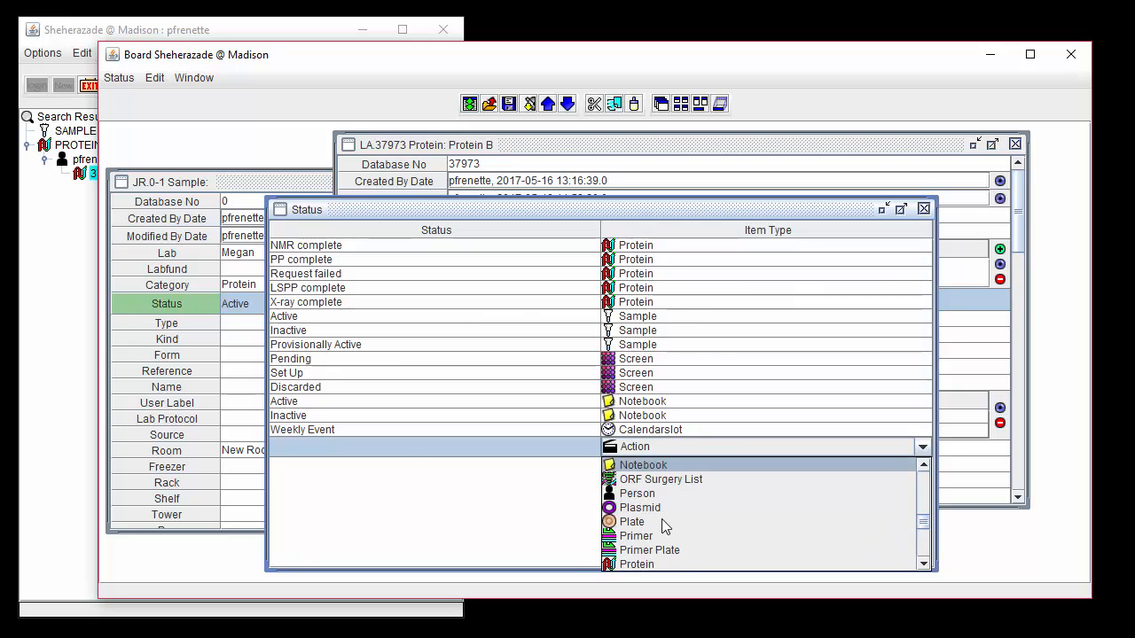
click(665, 525)
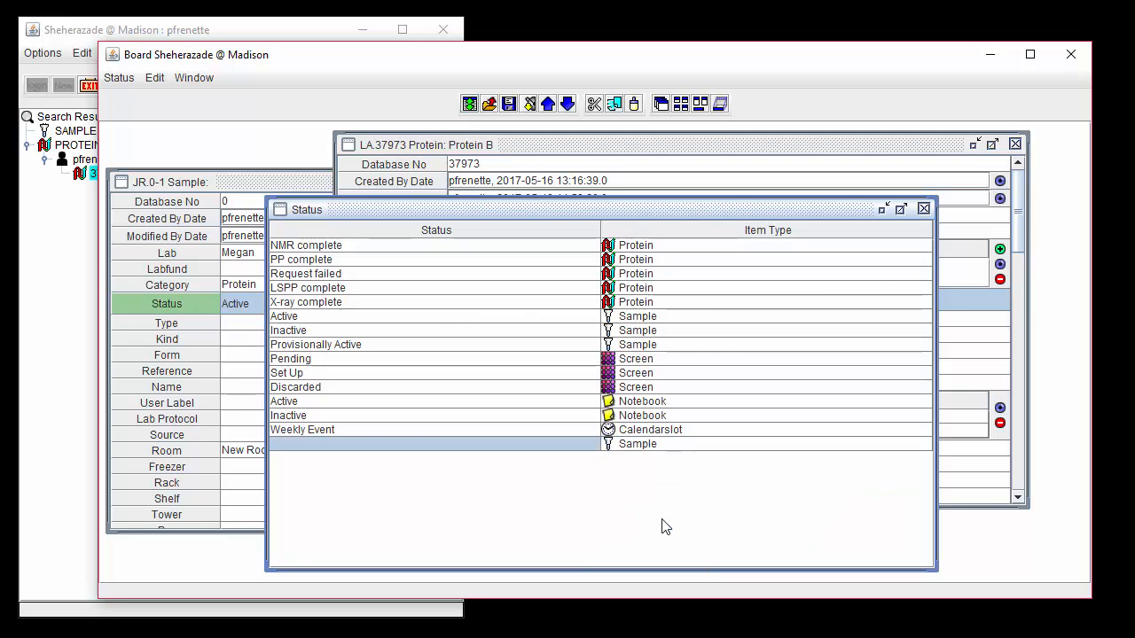
double_click(327, 445)
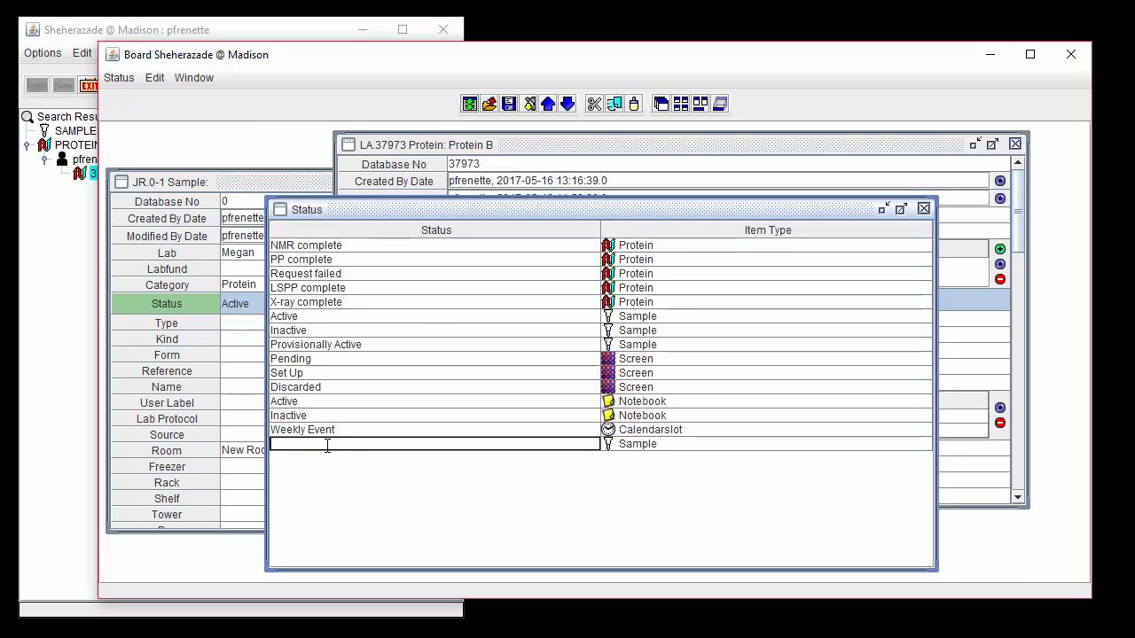
text(Status A)
Step: Add a status named Status B with item type Sample and save the Status list
click(118, 78)
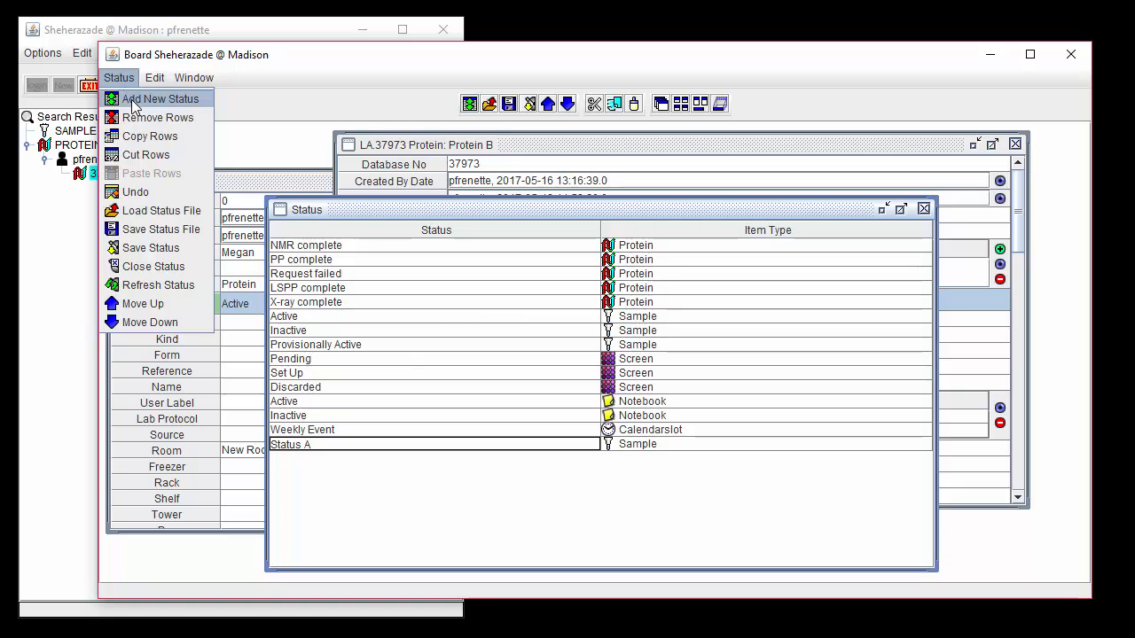
click(133, 95)
click(641, 458)
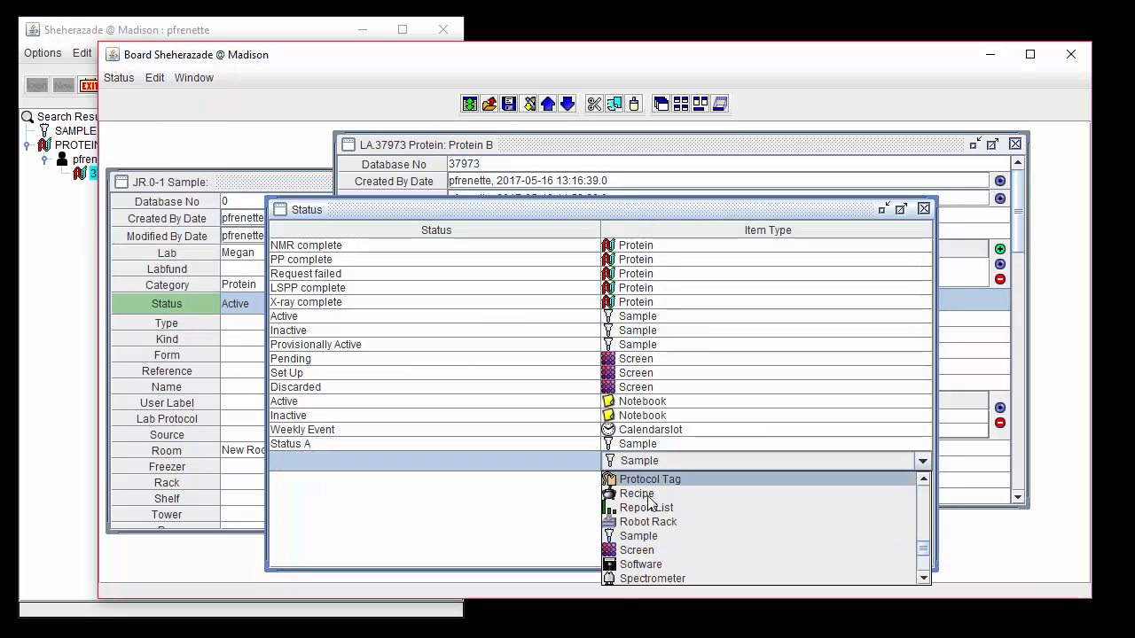
click(638, 536)
double_click(393, 458)
text(Sta)
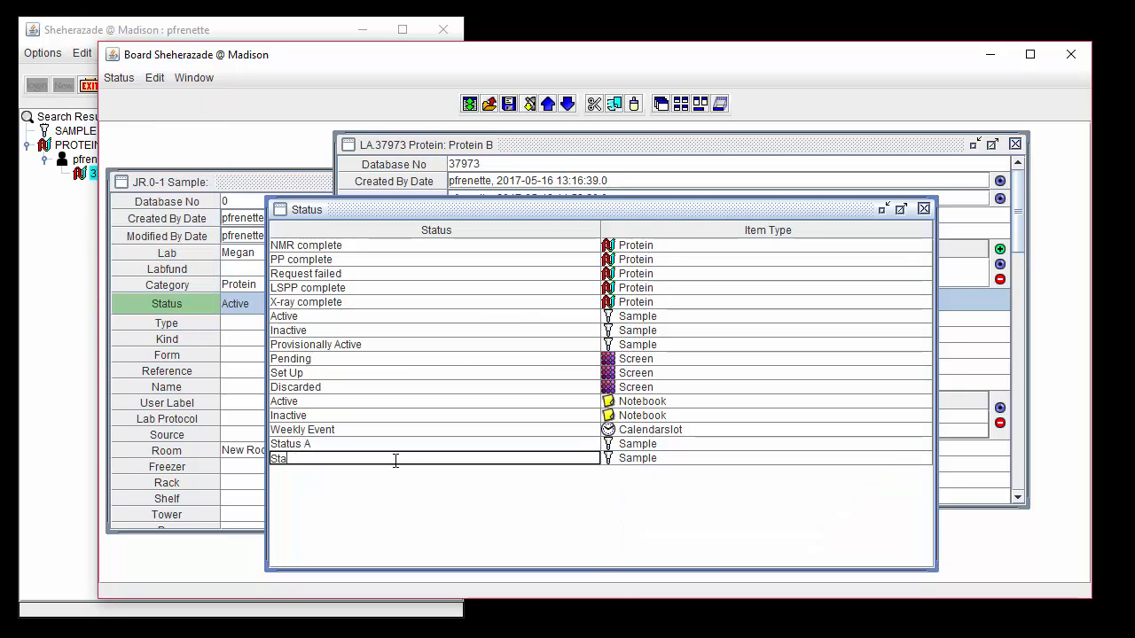
text(tus B)
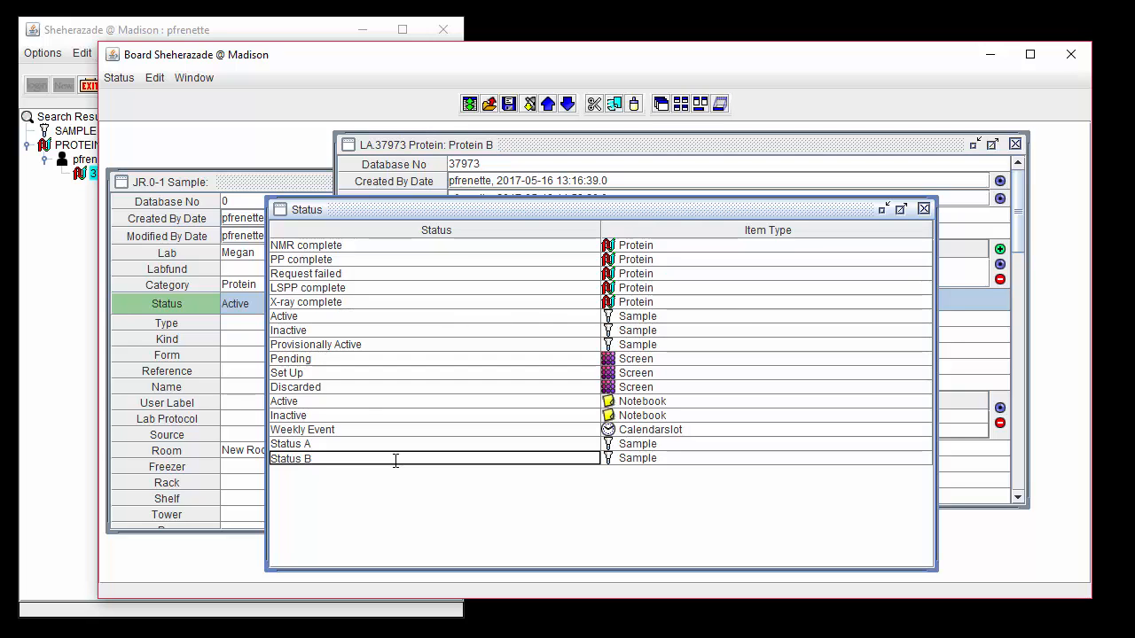
click(128, 82)
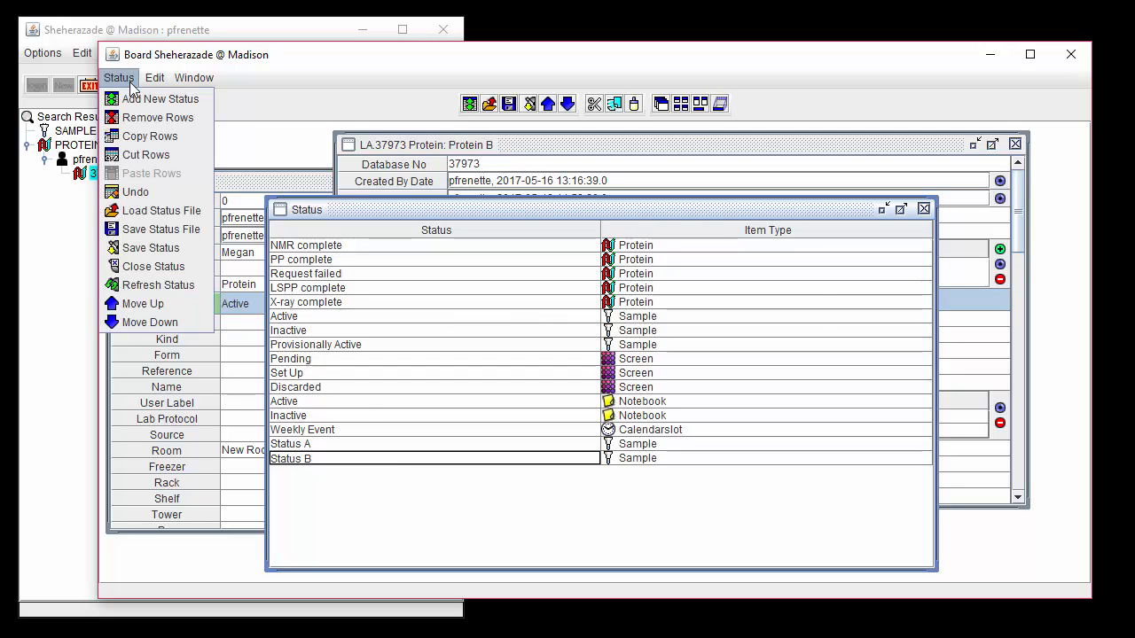
click(199, 253)
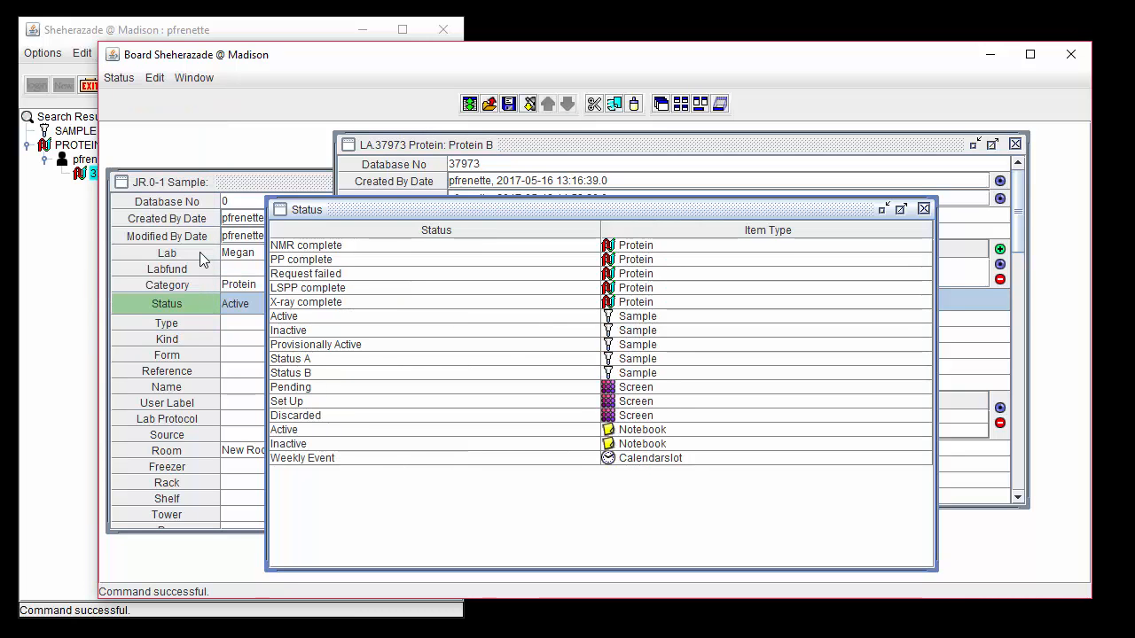
Step: Set the Sample record's Status to Status A, and reset the field to the blank option
click(256, 186)
click(295, 304)
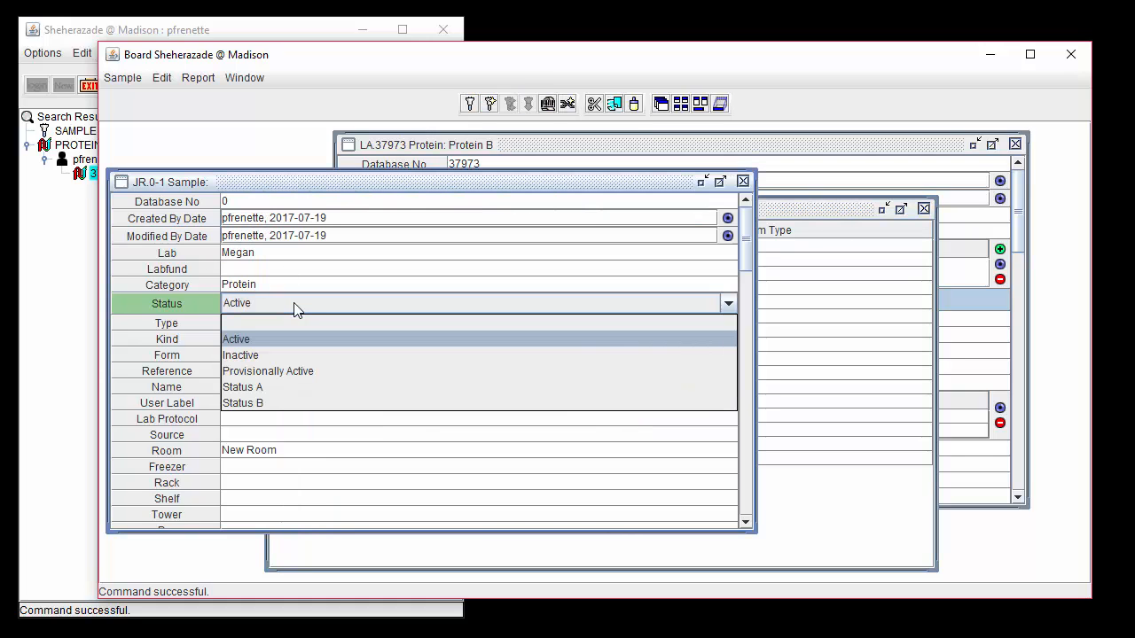
click(316, 387)
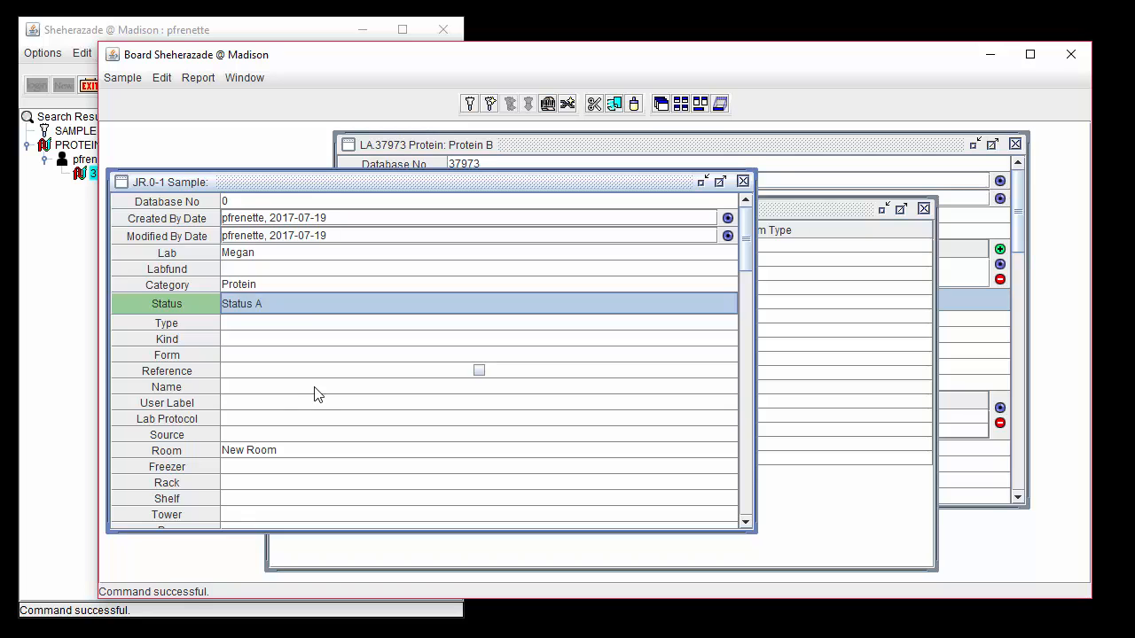
click(296, 304)
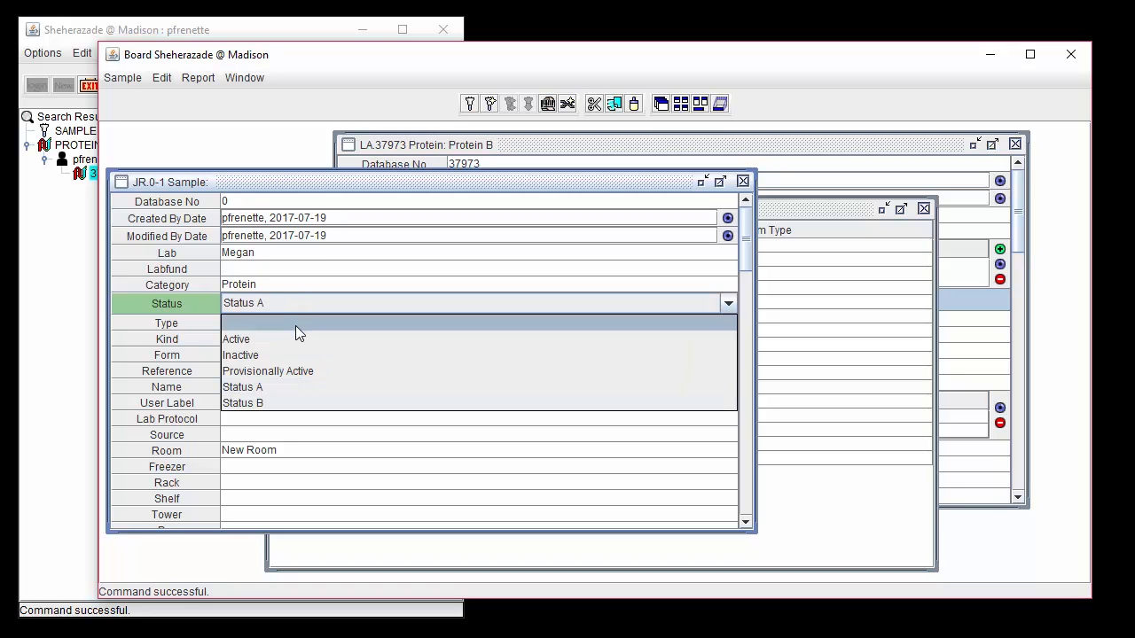
click(296, 323)
Step: Move Status A up the Status list until it is the first of the Sample statuses
click(794, 545)
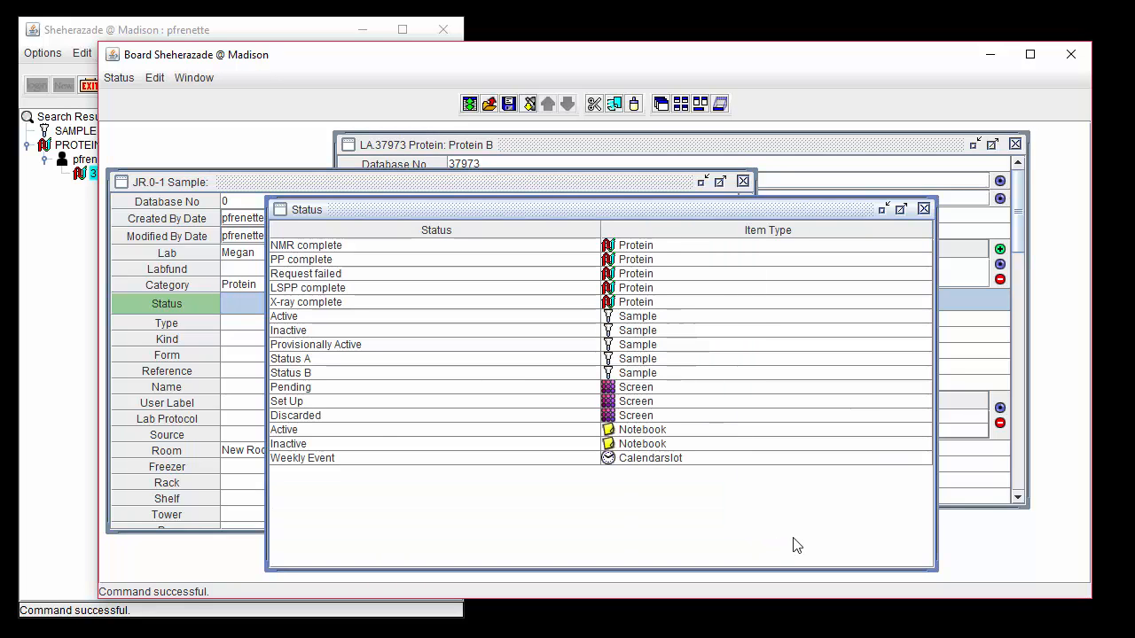
click(322, 358)
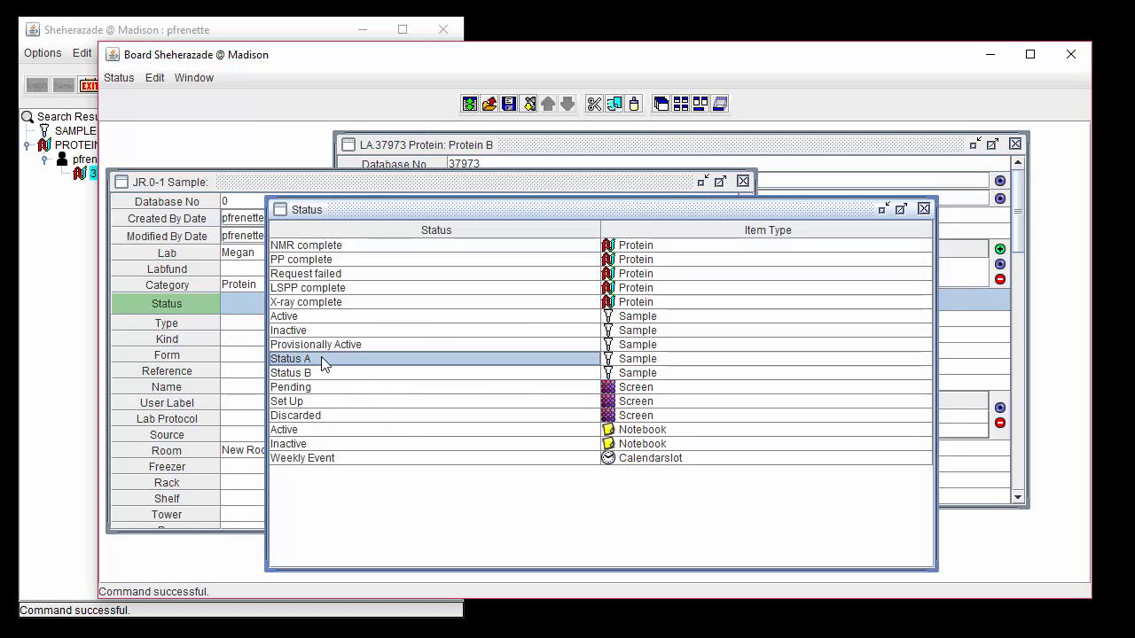
click(119, 78)
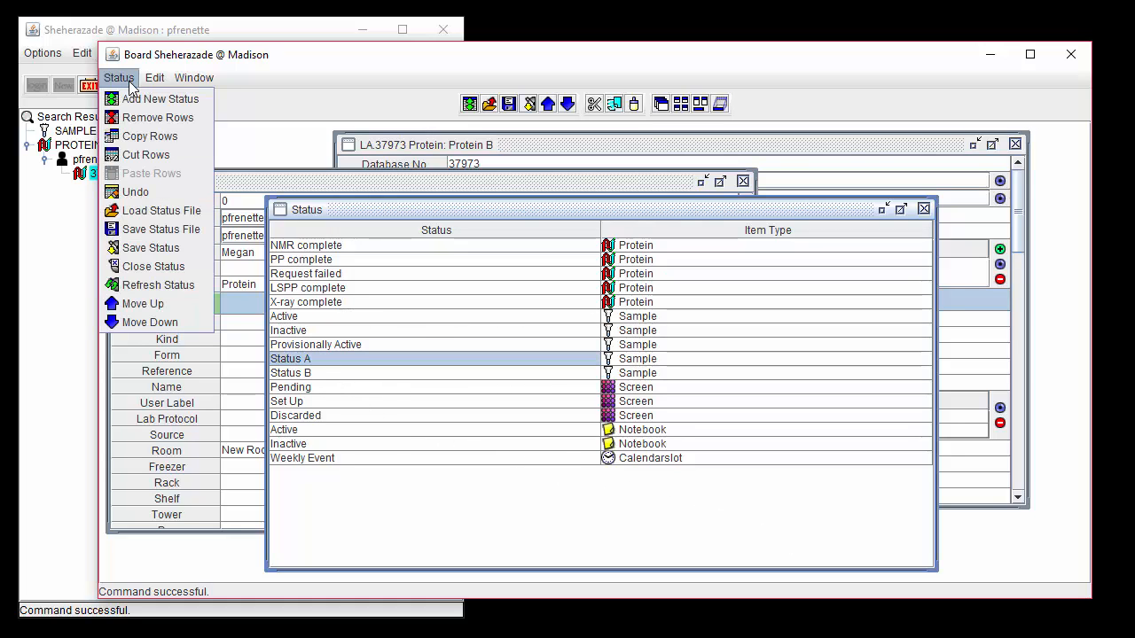
click(196, 304)
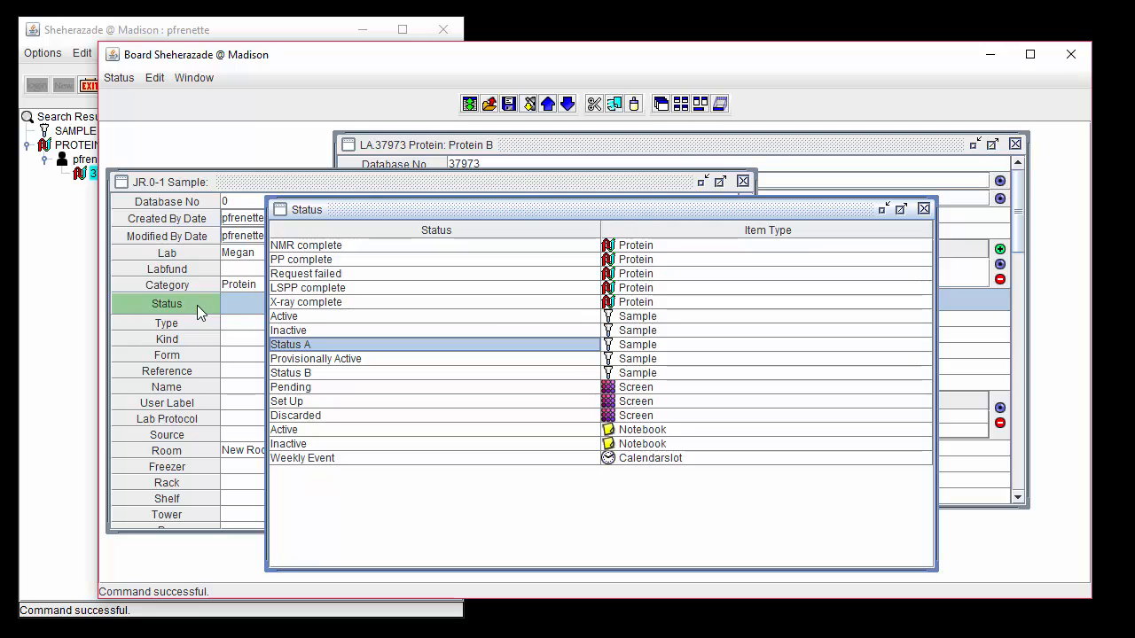
click(547, 105)
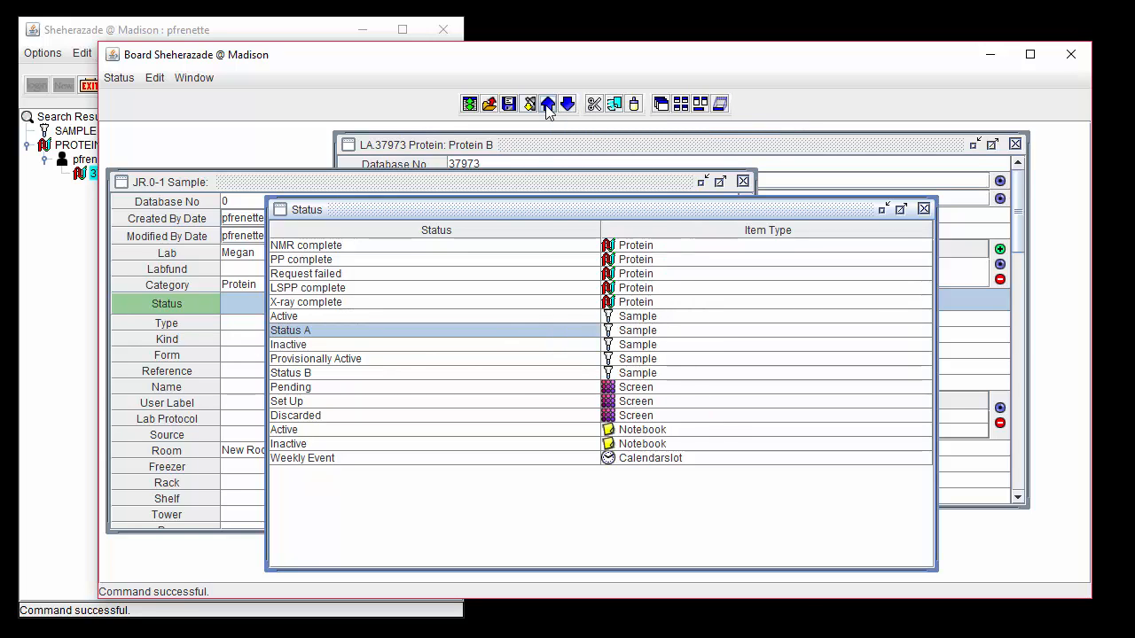
click(547, 105)
Step: Move Status B up to directly below Status A and save the Status list
click(370, 372)
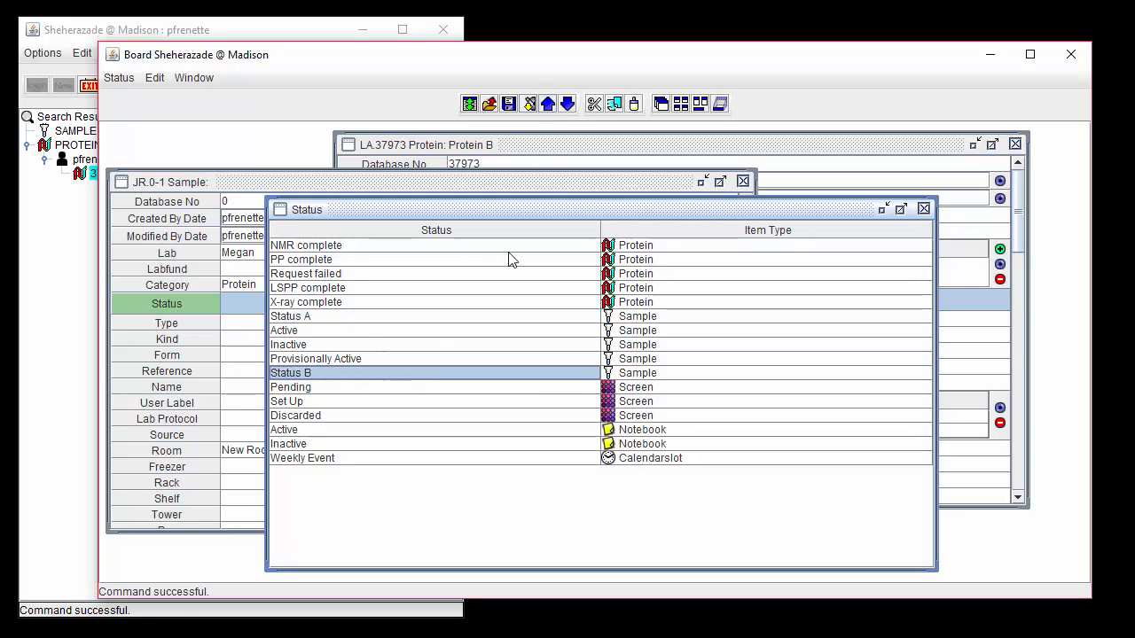
click(549, 106)
click(552, 105)
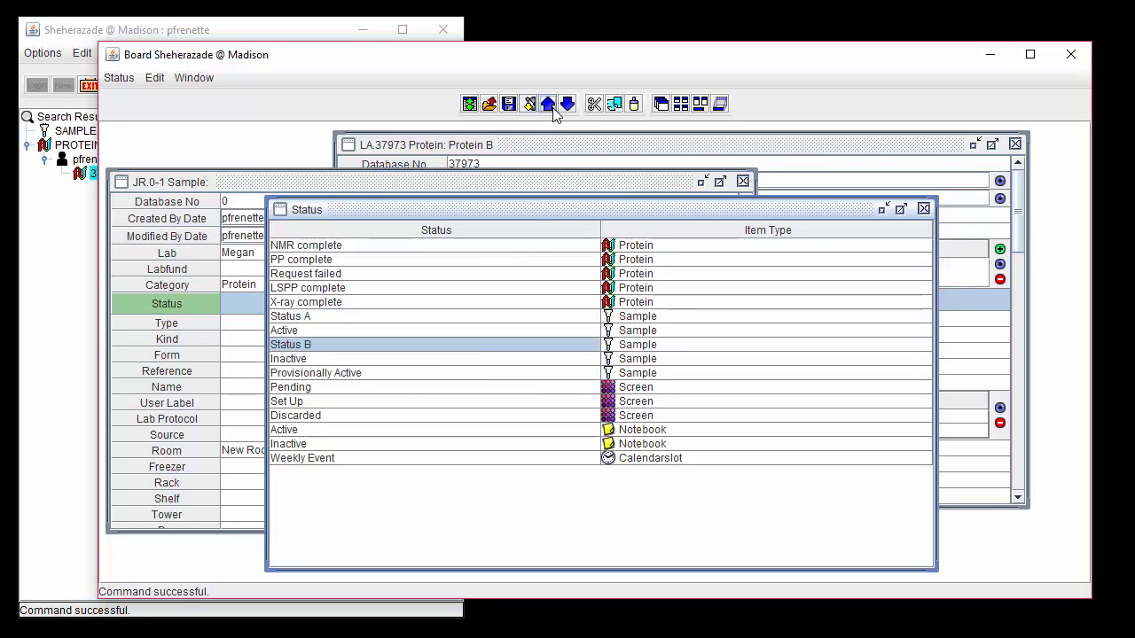
click(551, 104)
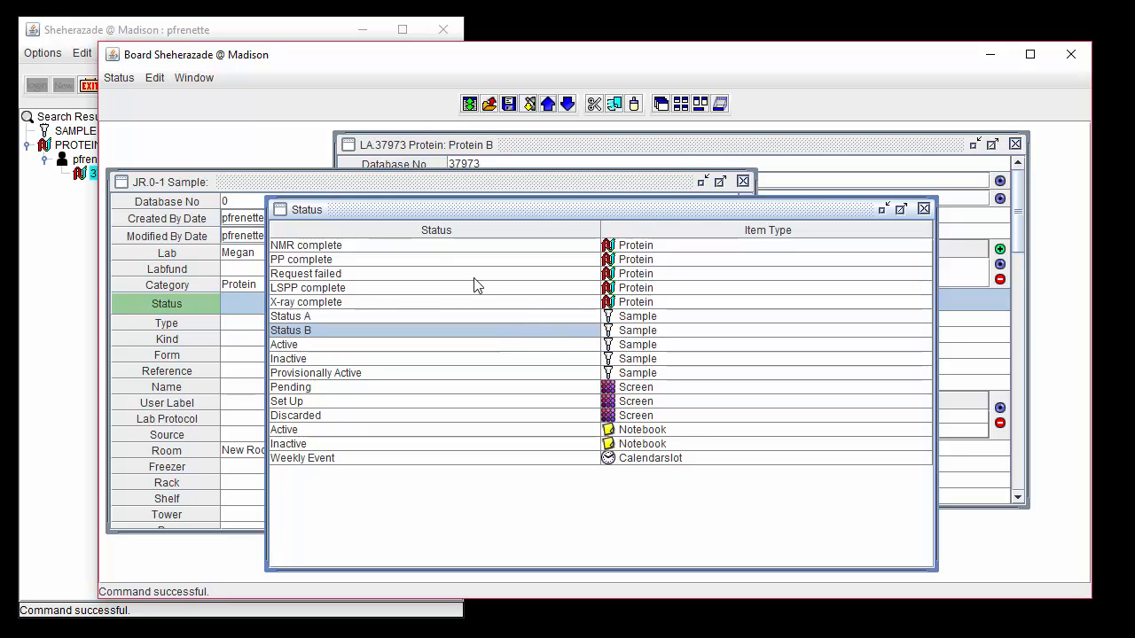
click(134, 80)
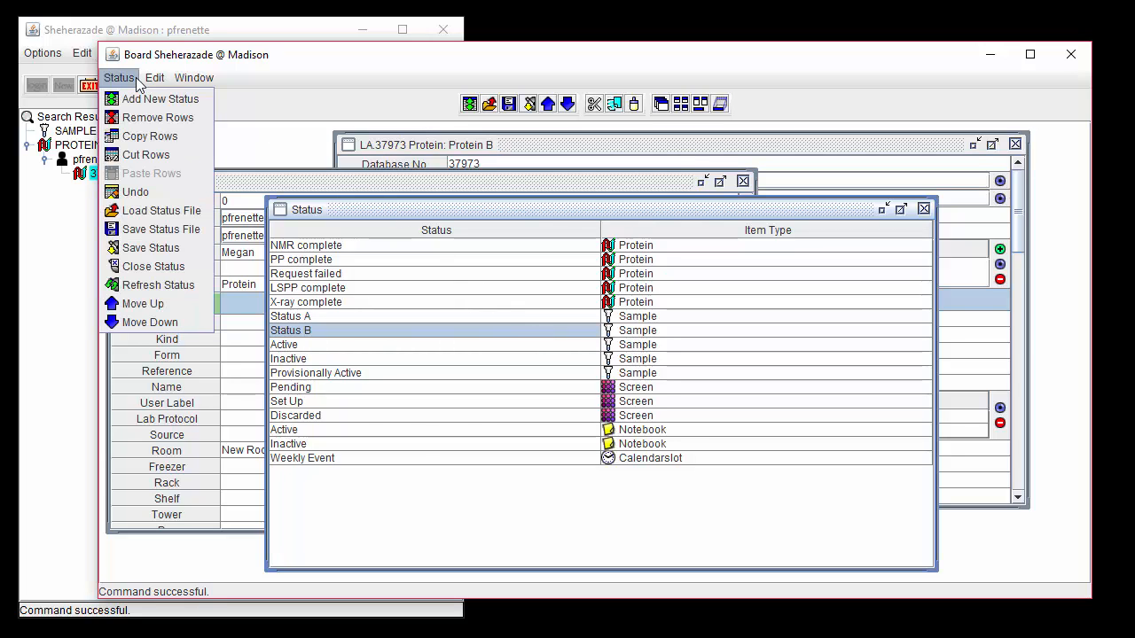
click(197, 254)
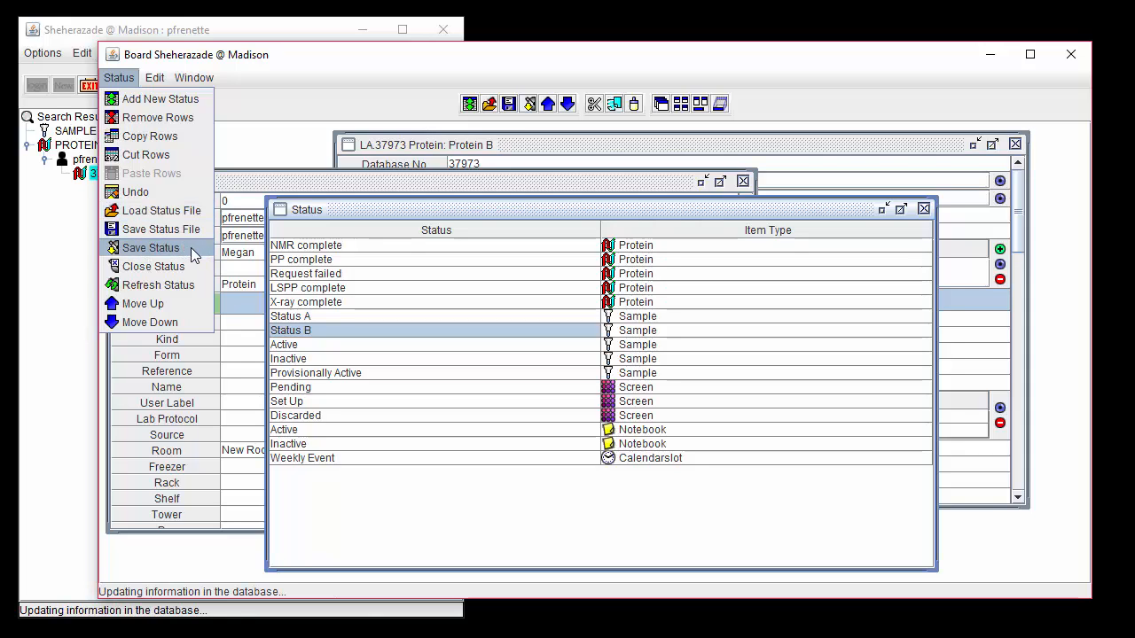
Step: Set the Status of the Sample record to Status A
click(251, 196)
click(269, 303)
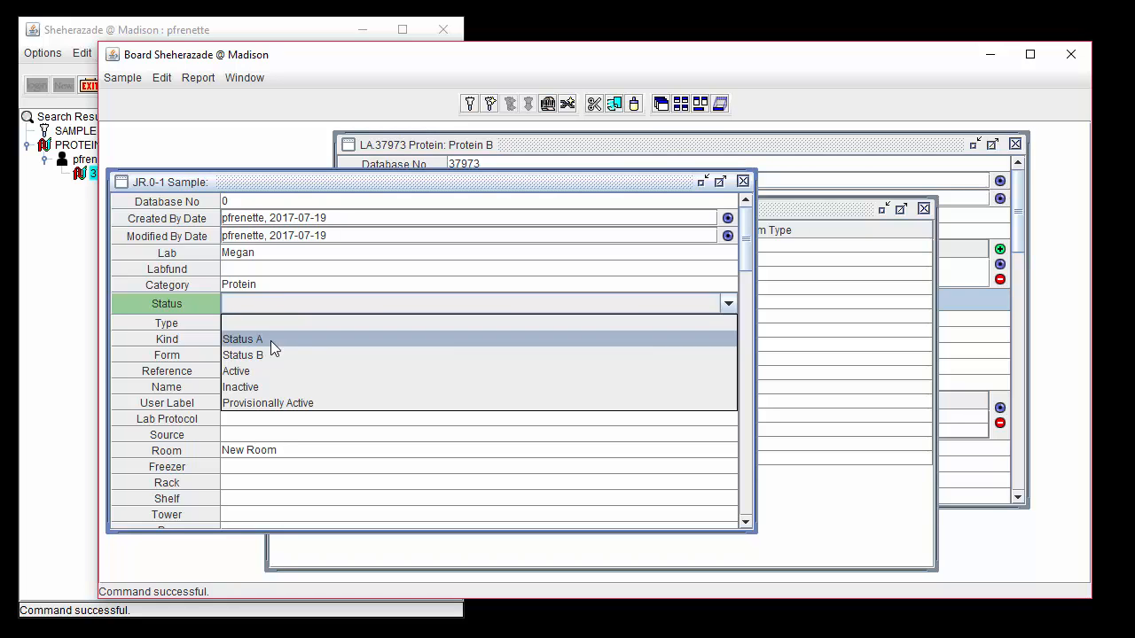
click(271, 340)
Step: Load status_examples.csv from the Lab Files folder into the Status list and save the list
click(873, 544)
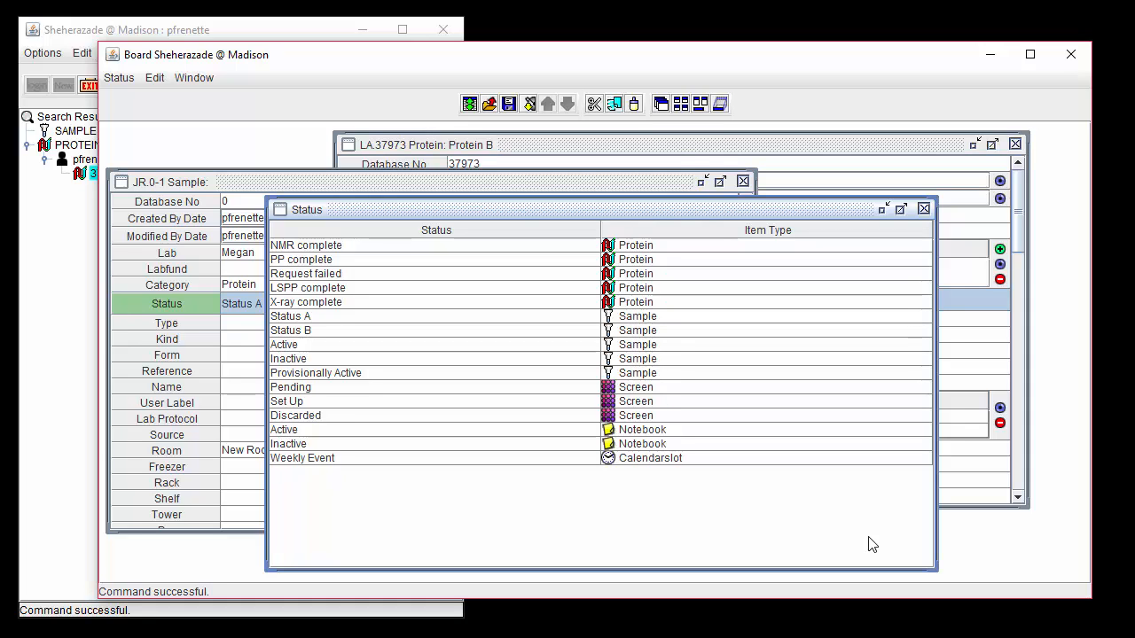
click(118, 78)
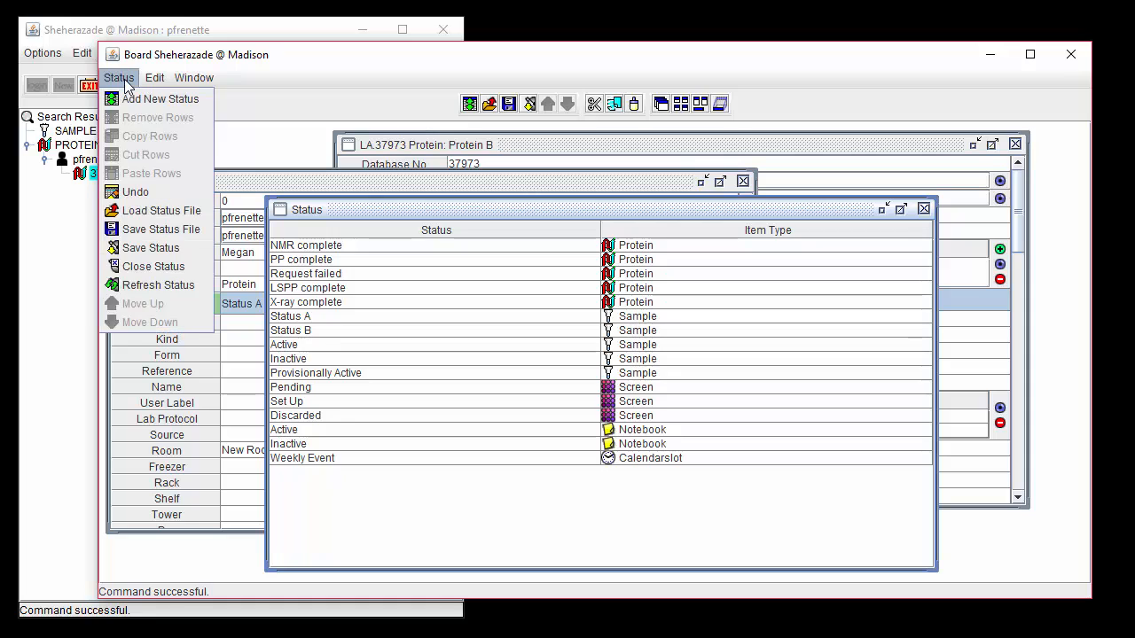
click(209, 213)
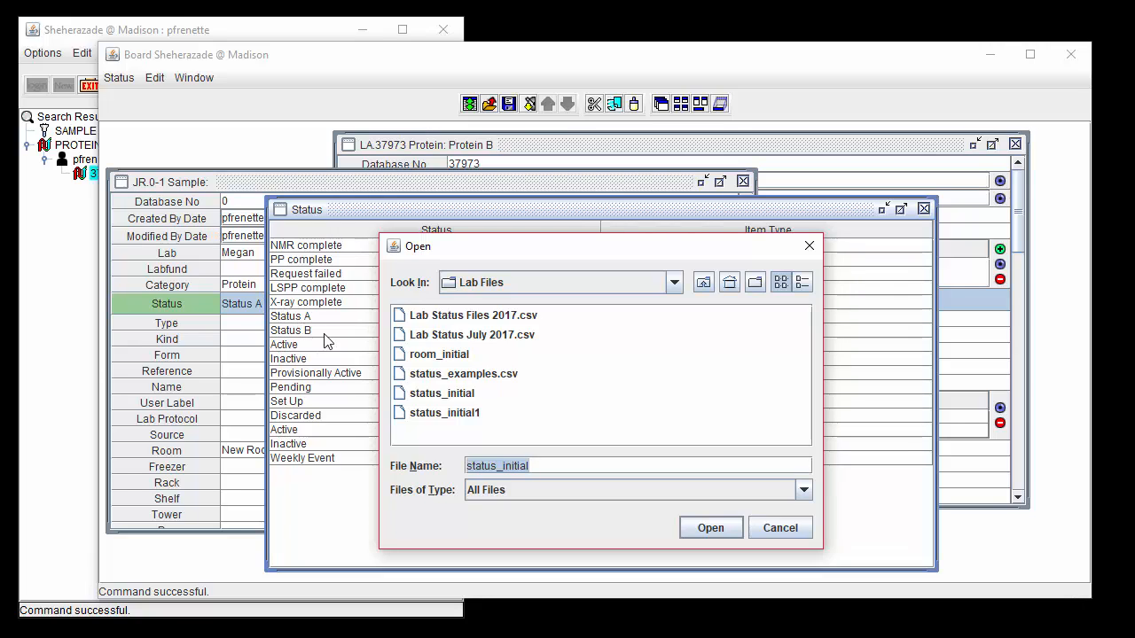
click(472, 382)
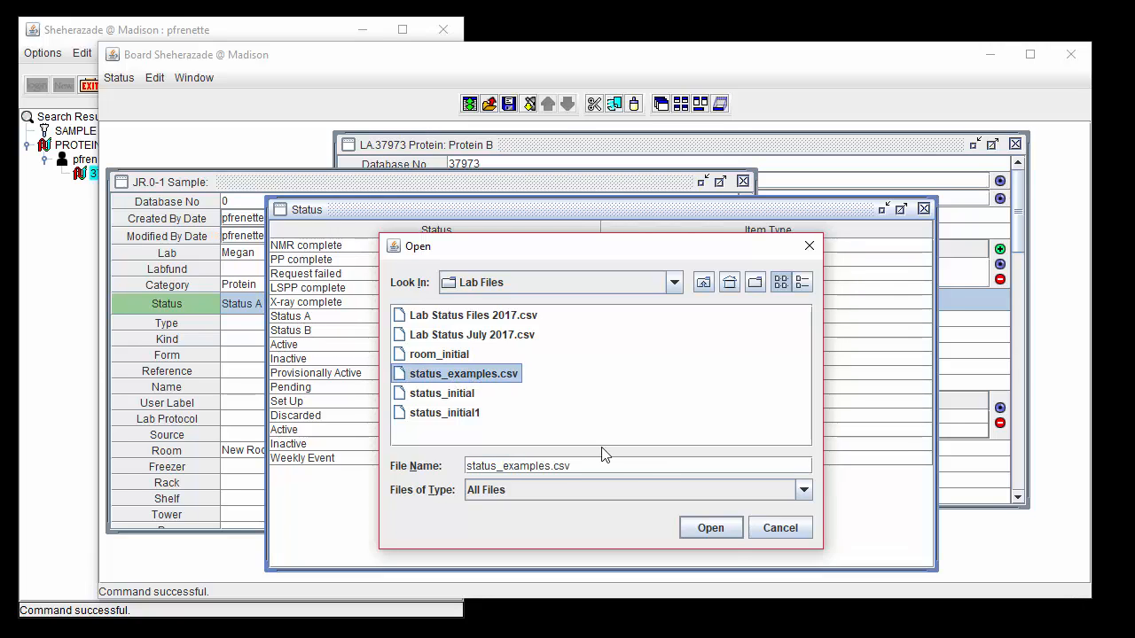
click(731, 530)
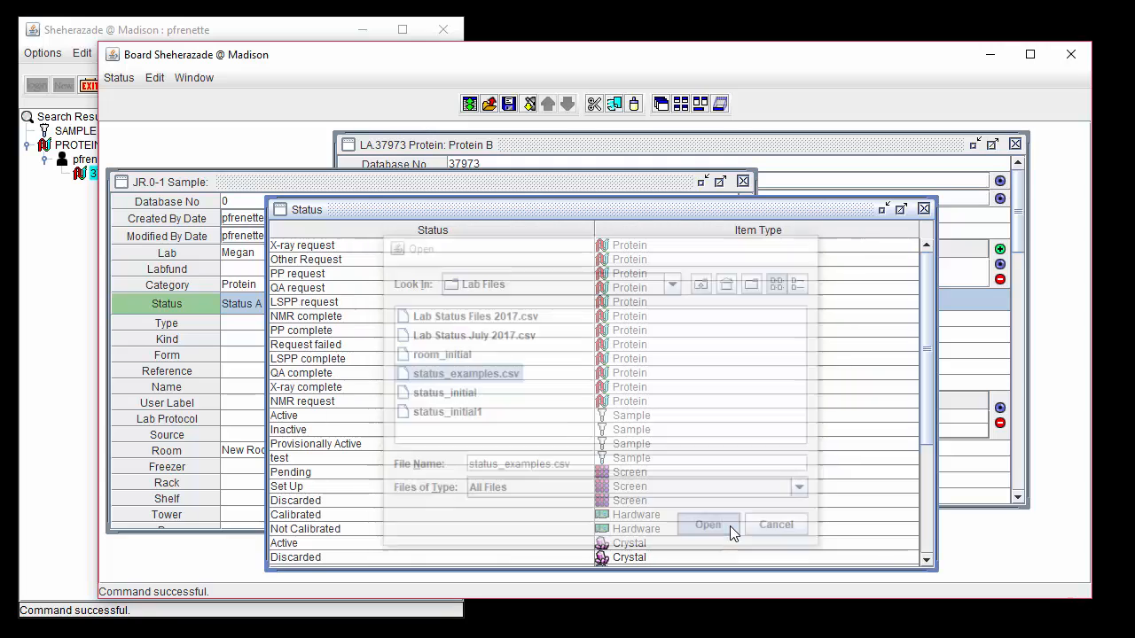
scroll(679, 402, down, 4)
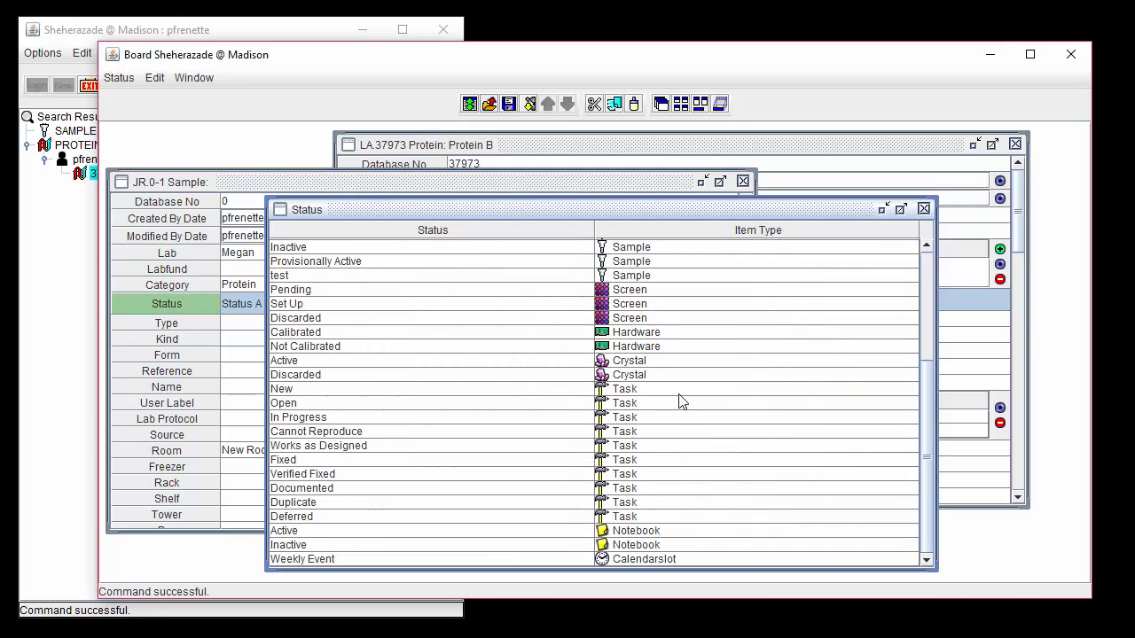
scroll(679, 399, up, 4)
click(120, 79)
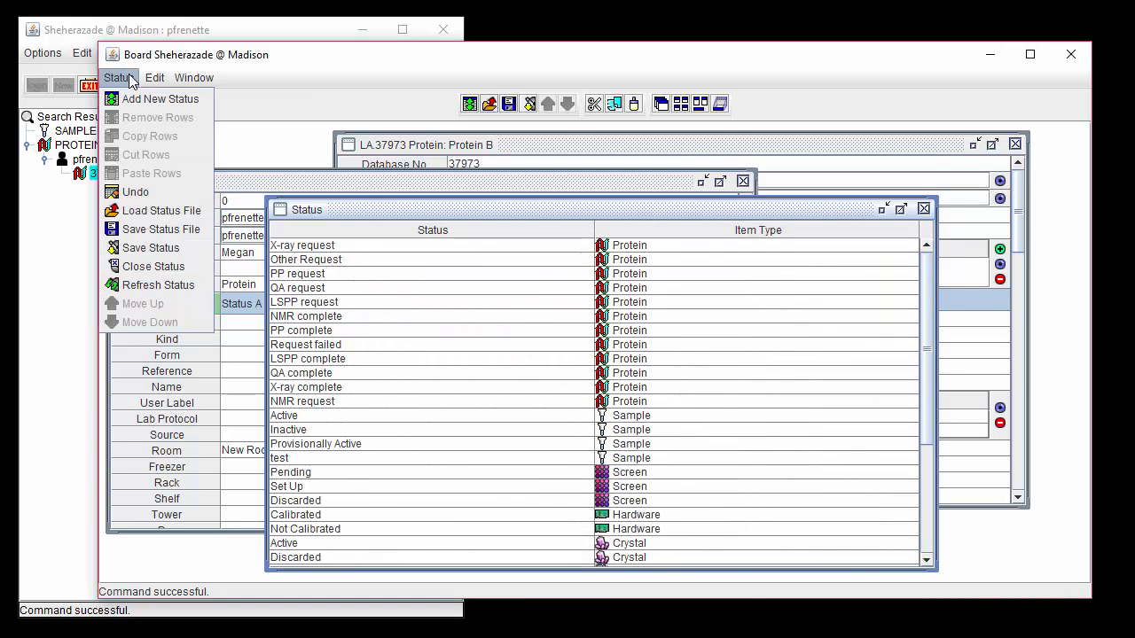
click(205, 255)
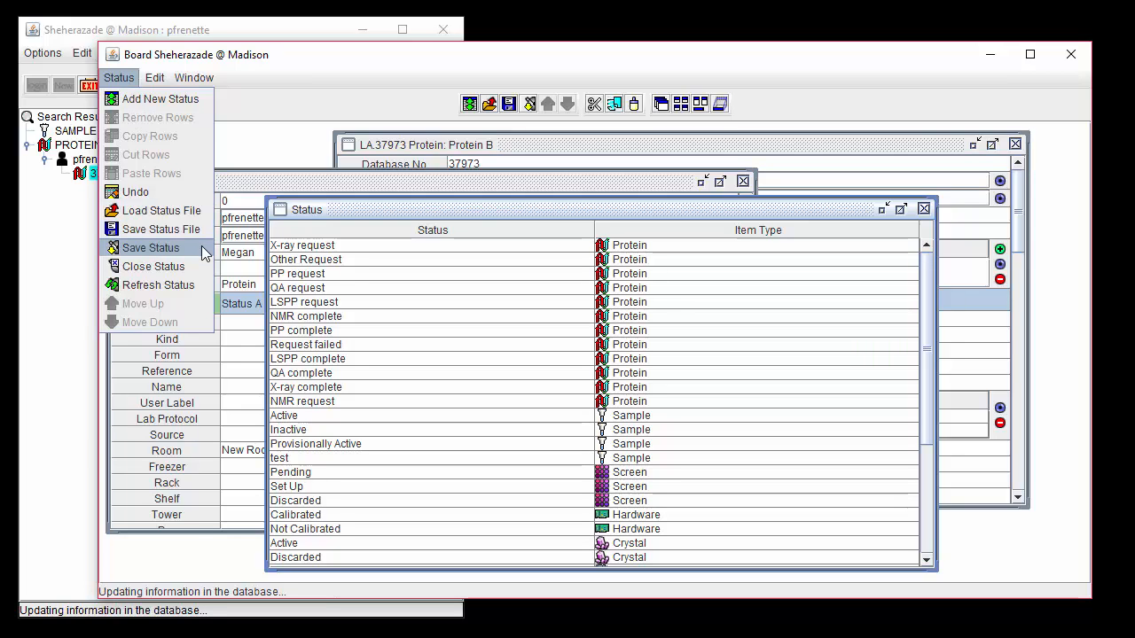
Step: Check the choices offered by the Sample record's Status field against the loaded Status list
click(256, 184)
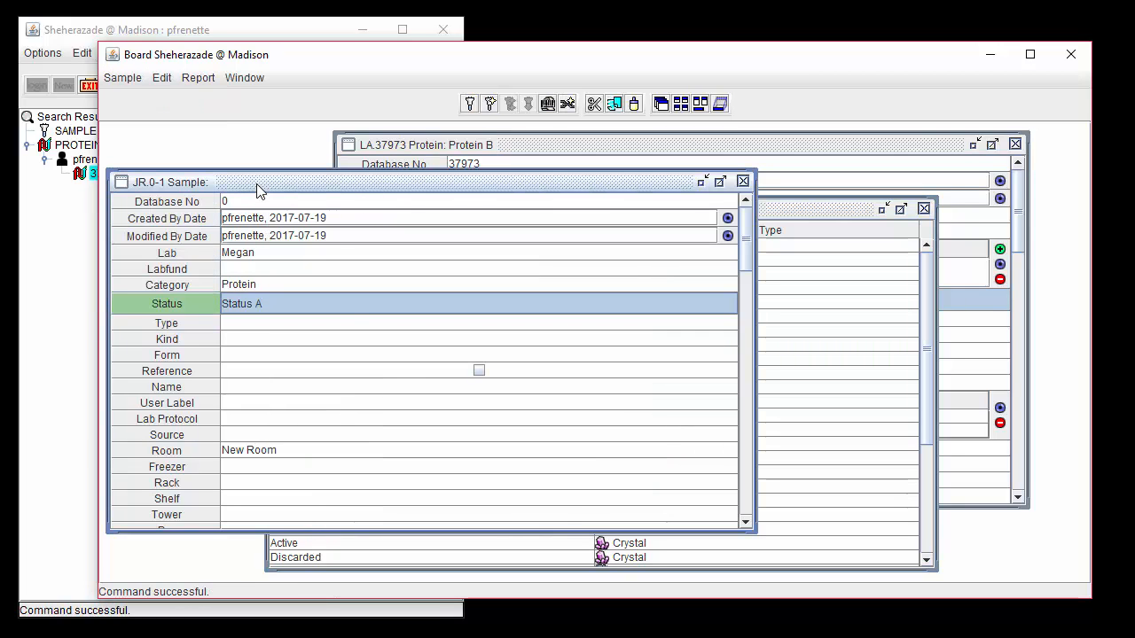
click(344, 306)
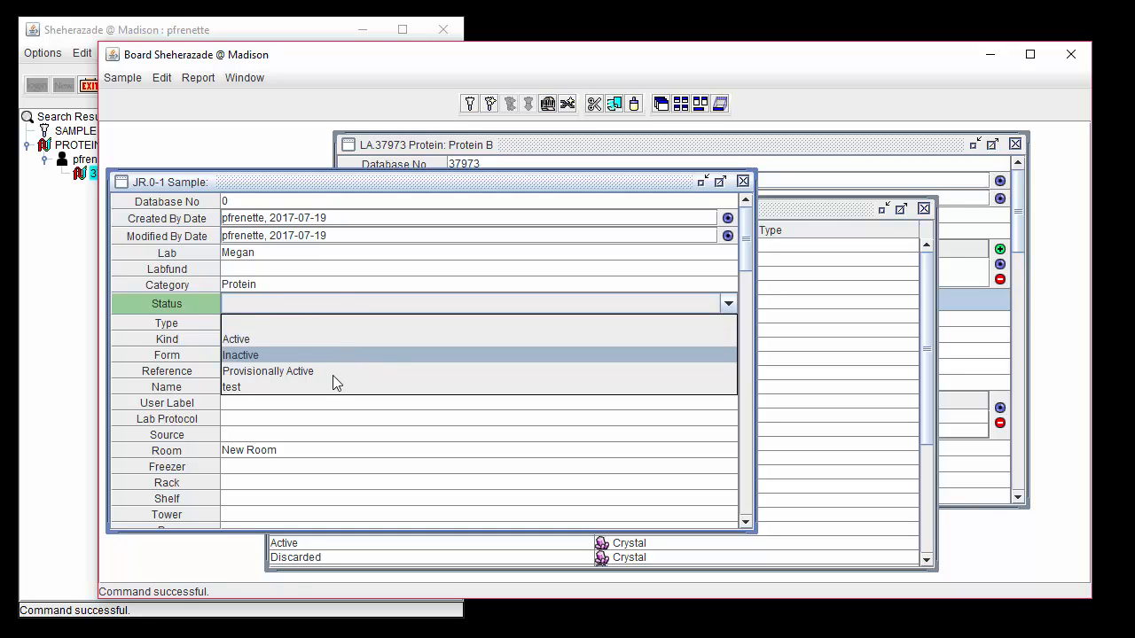
click(306, 304)
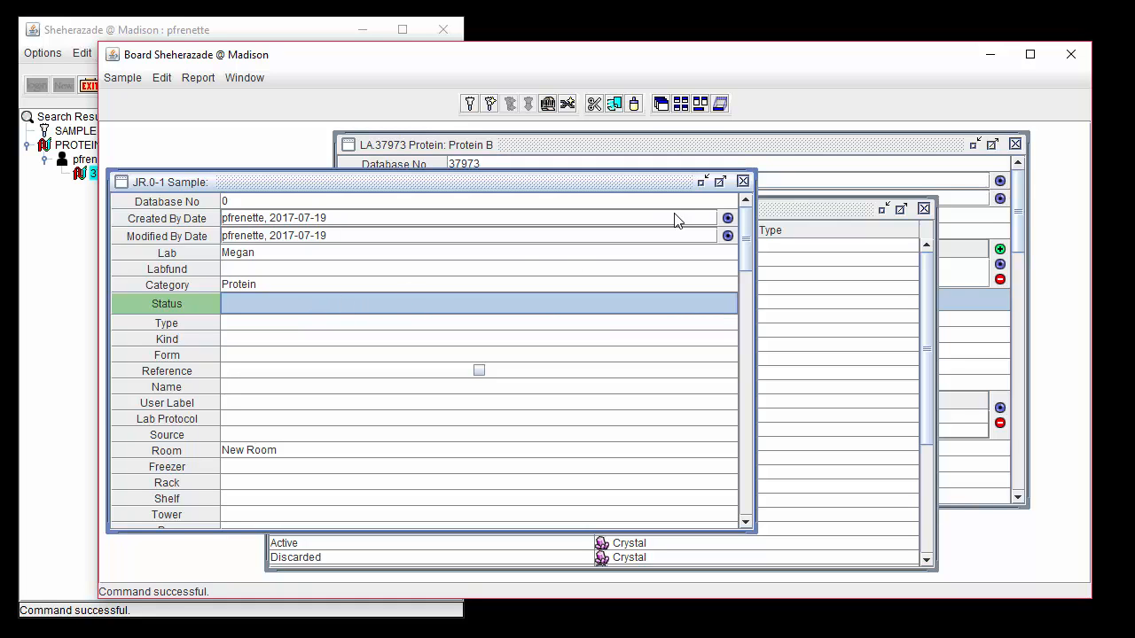
Step: Export the Status list to the Lab Files folder as Sample Status Files 2017.csv
click(780, 212)
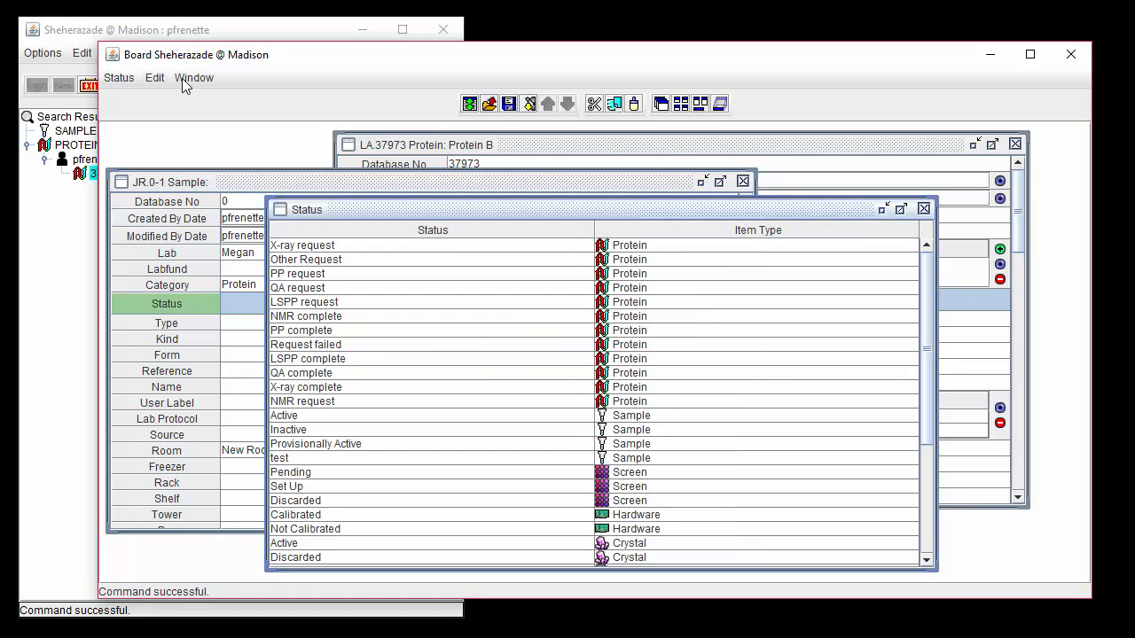
click(125, 79)
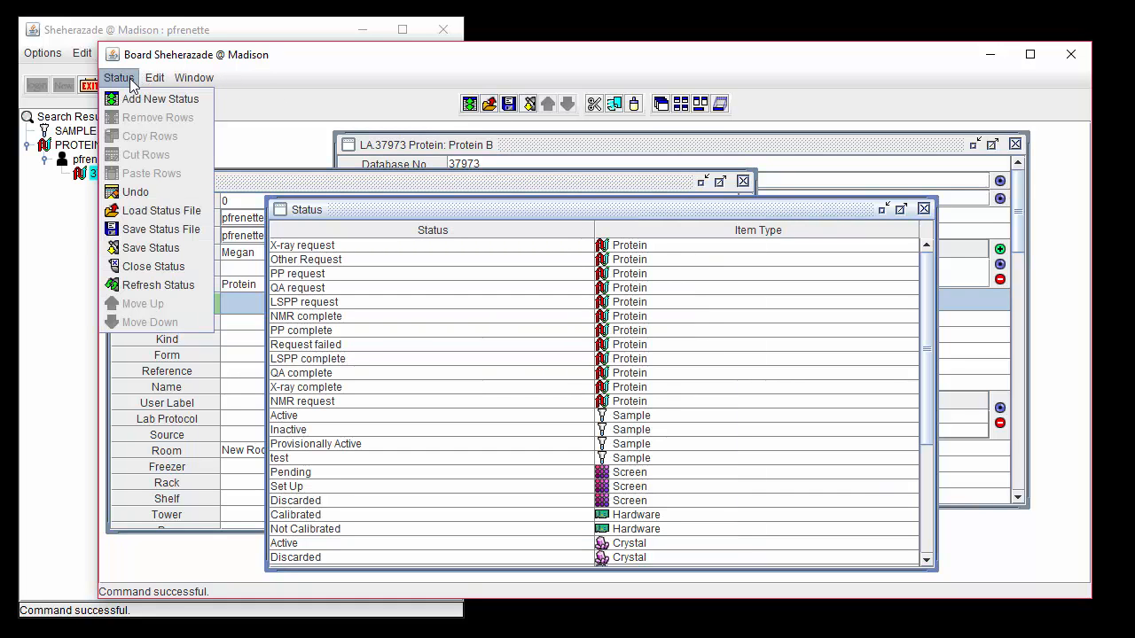
click(205, 227)
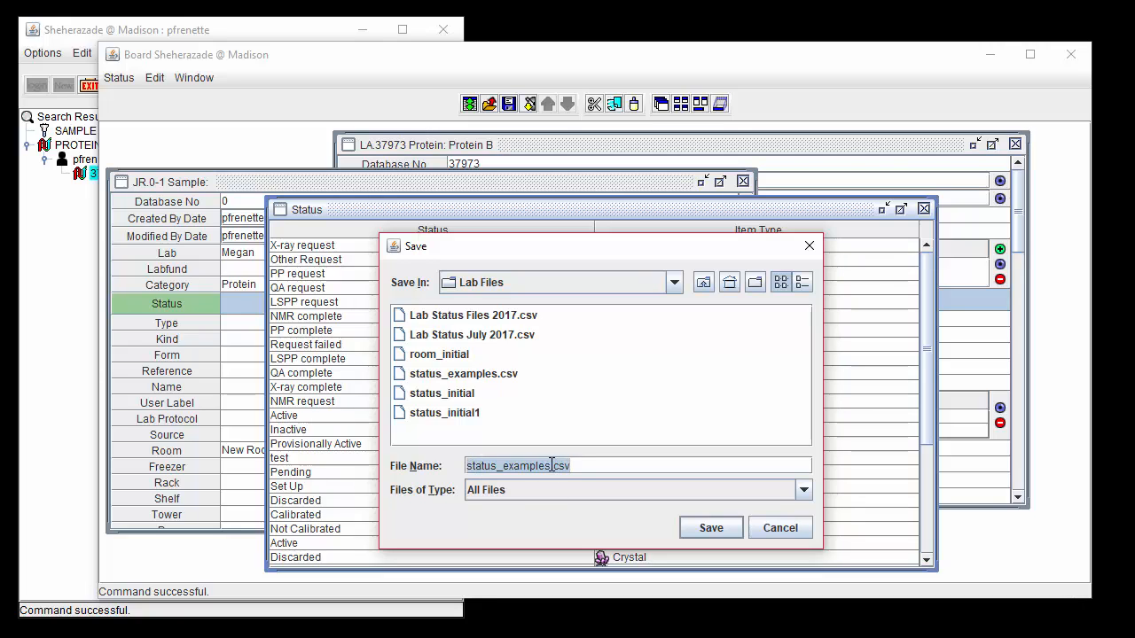
drag(551, 466, 454, 460)
text(Sam)
text(ple Status F)
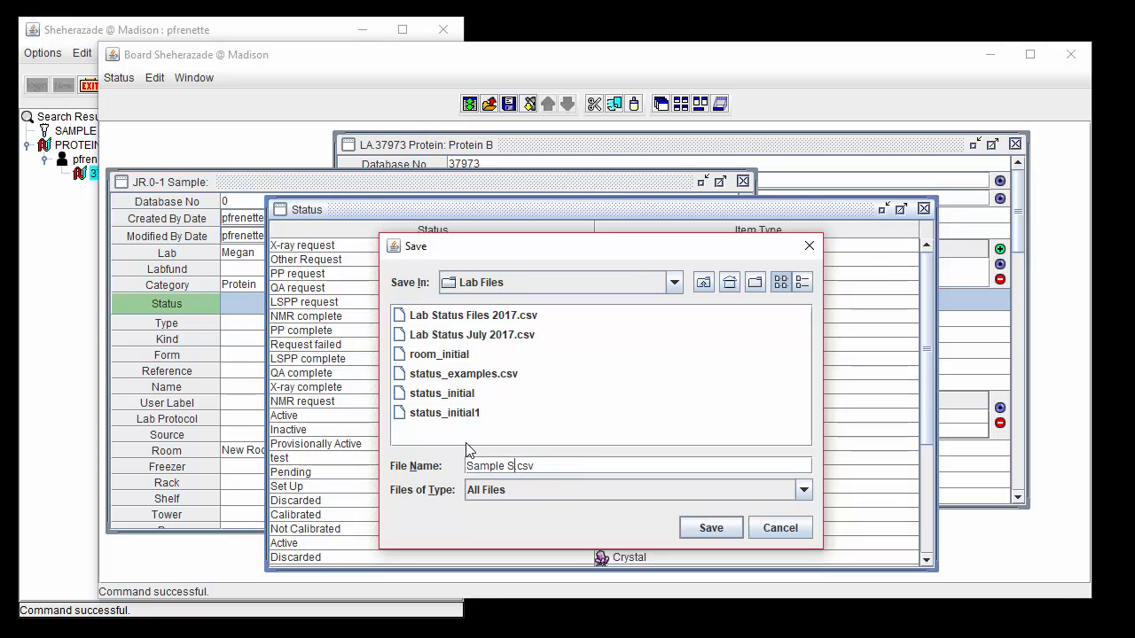
text(iles 2017)
key(Return)
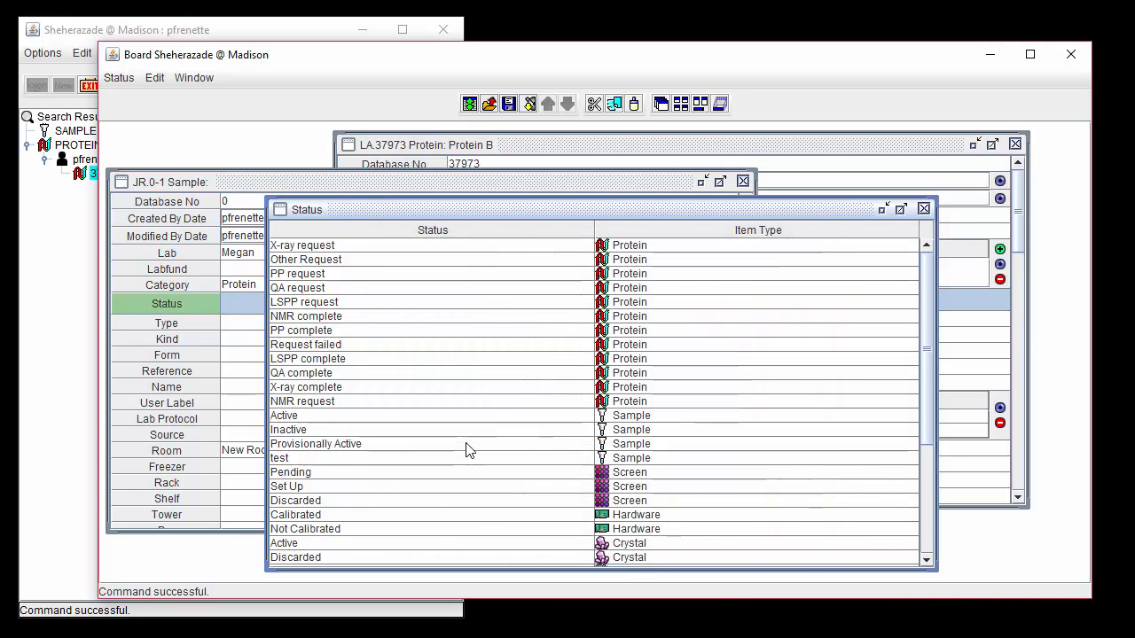